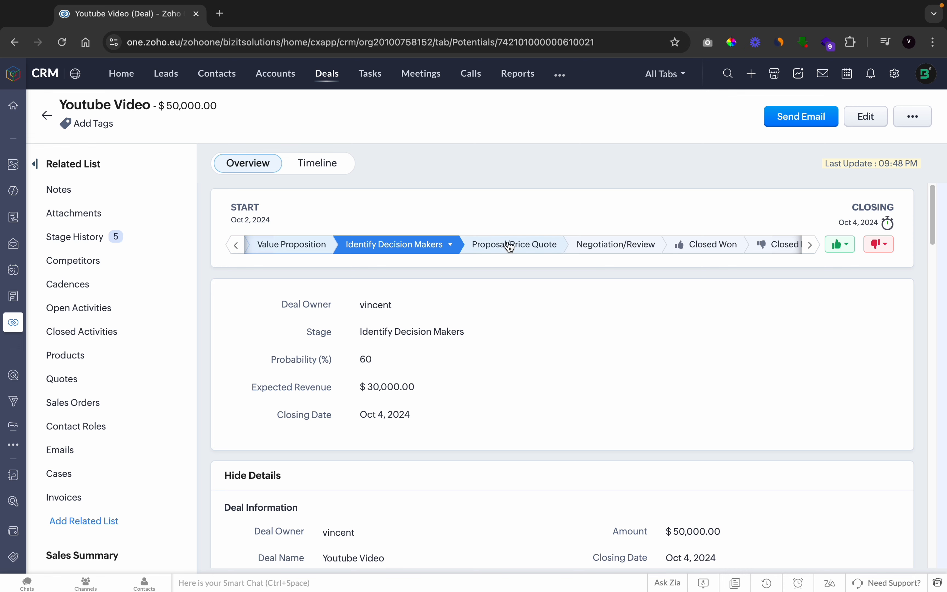
Move the Youtube Video deal to the Proposal/Price Quote stage
left_click(511, 245)
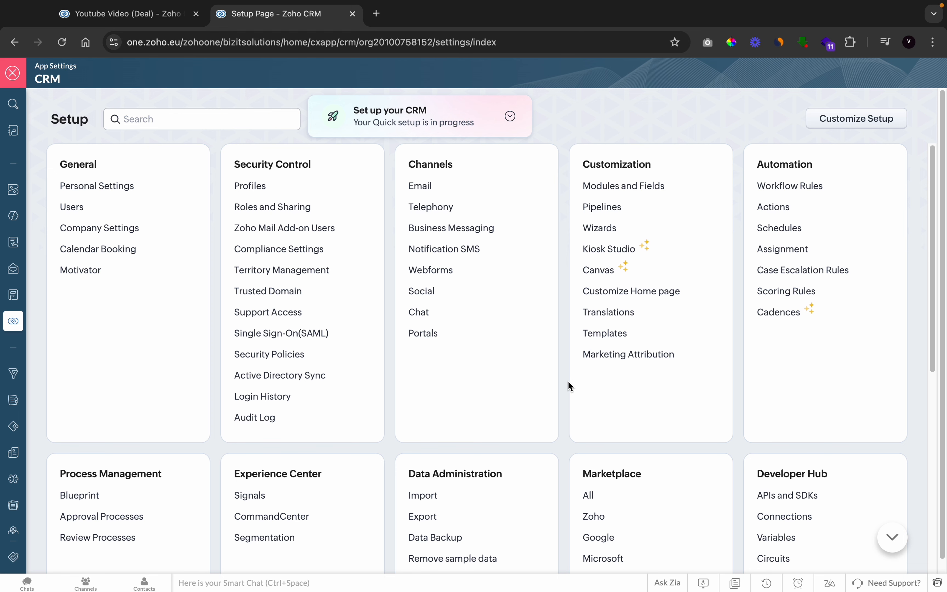
Create a new workflow rule for the Deals module, named Youtube Deal
left_click(800, 186)
left_click(805, 230)
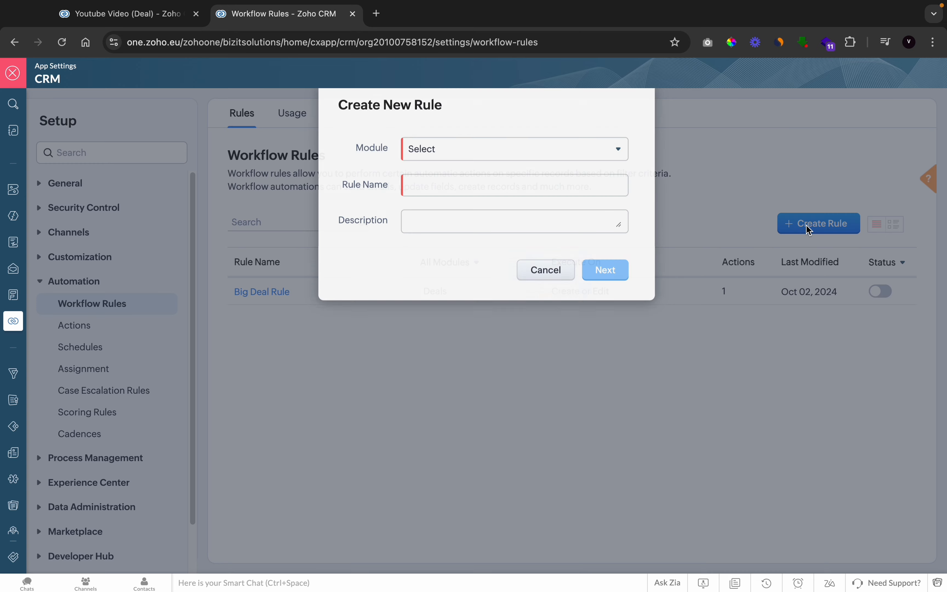
left_click(426, 164)
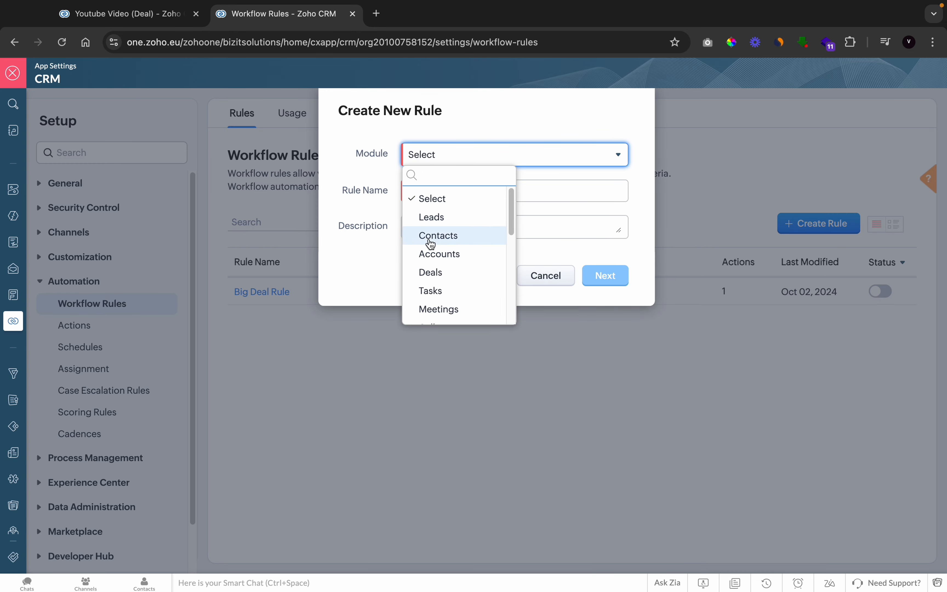
left_click(441, 272)
left_click(451, 190)
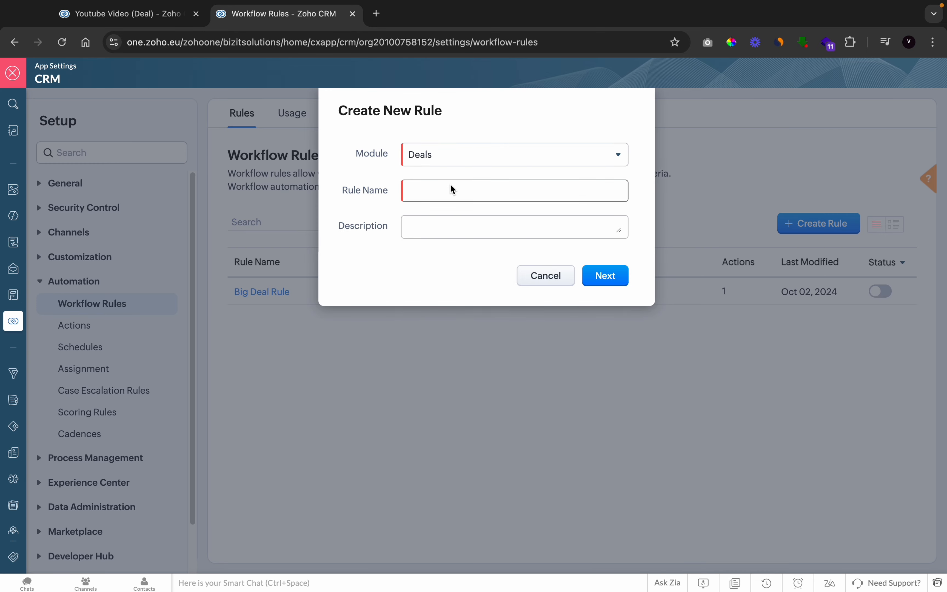
type("Youtube")
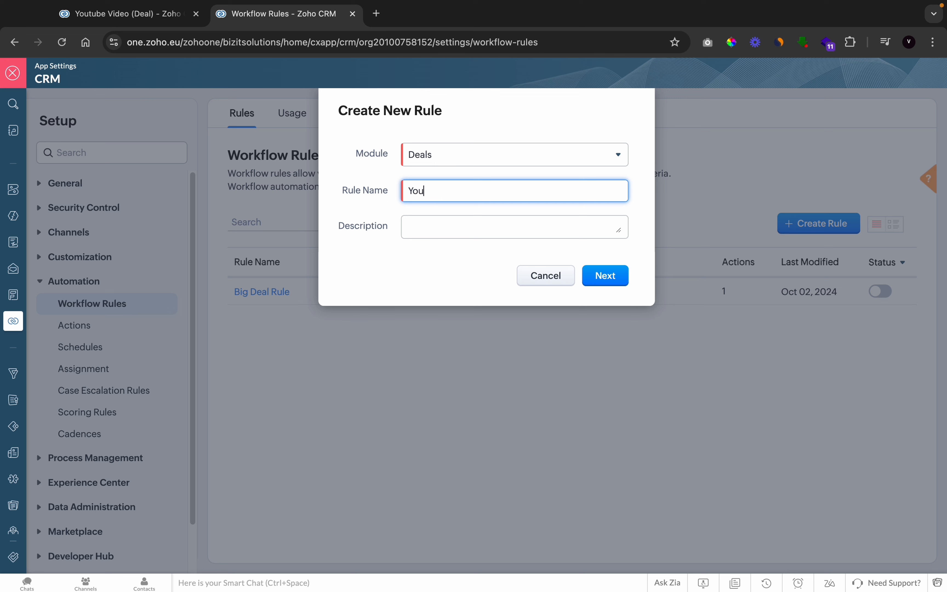
key("BackSpace")
key("BackSpace")
type("be Deal")
left_click(588, 282)
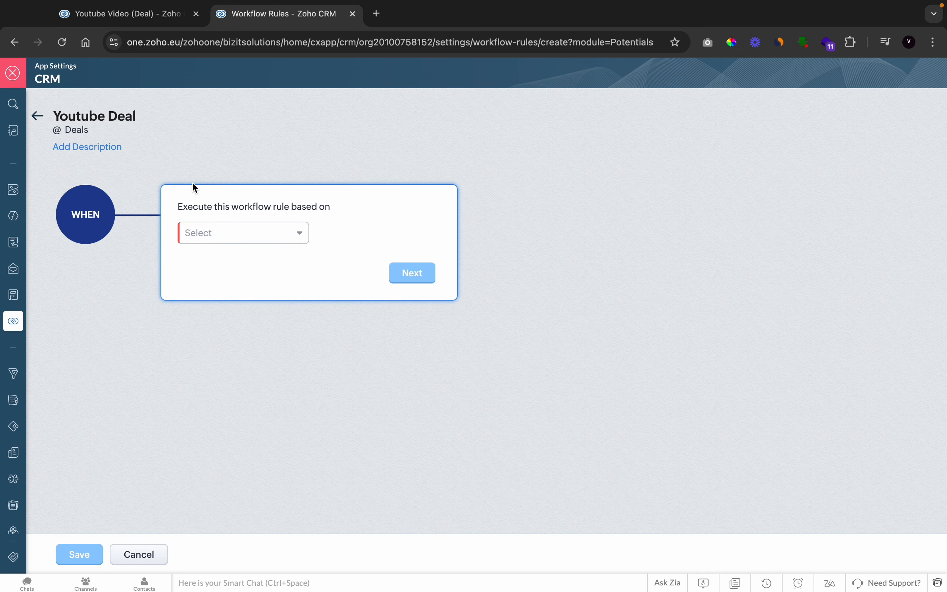
Set the rule to execute on a record action, whenever a deal is created or edited
left_click(239, 233)
left_click(227, 261)
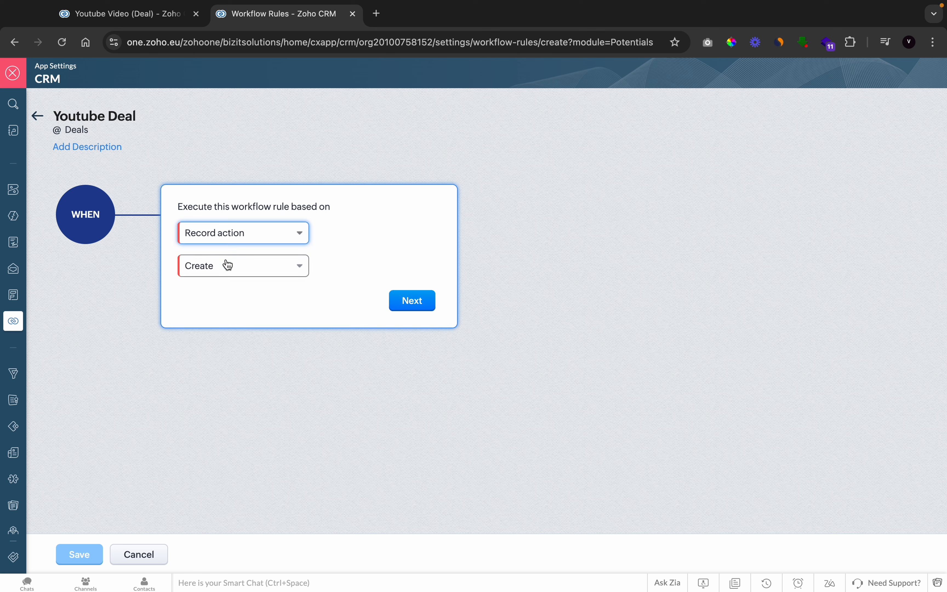
left_click(228, 266)
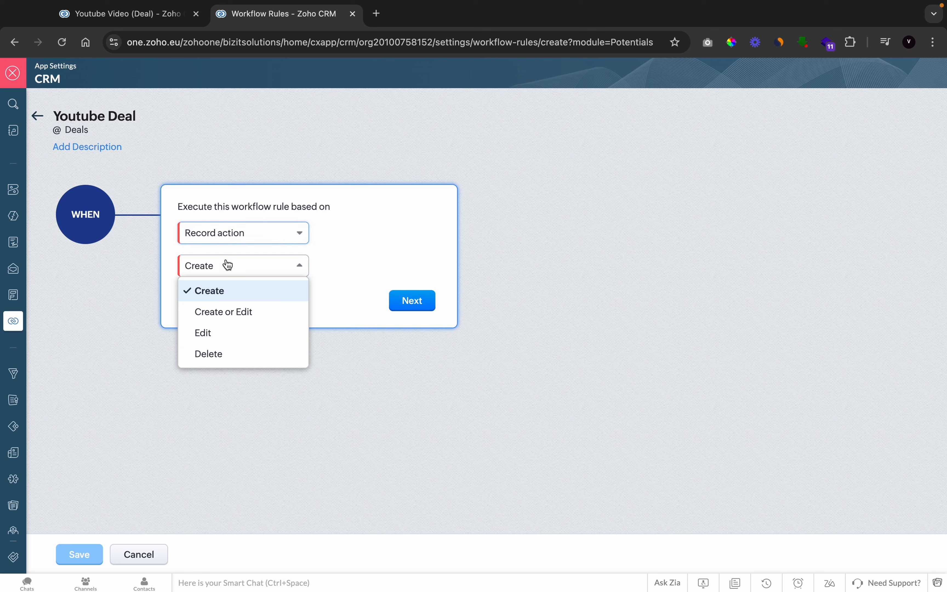
left_click(209, 313)
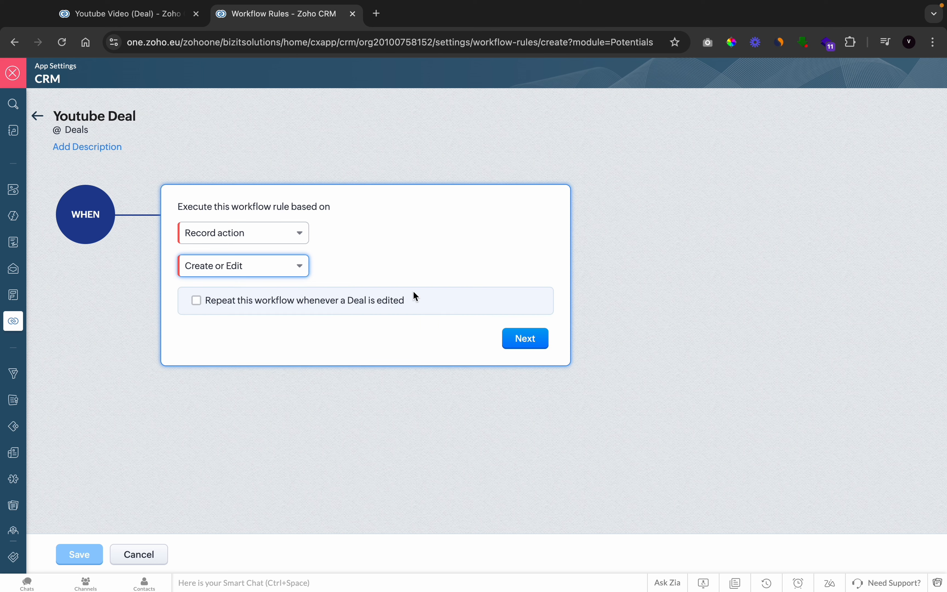
left_click(513, 343)
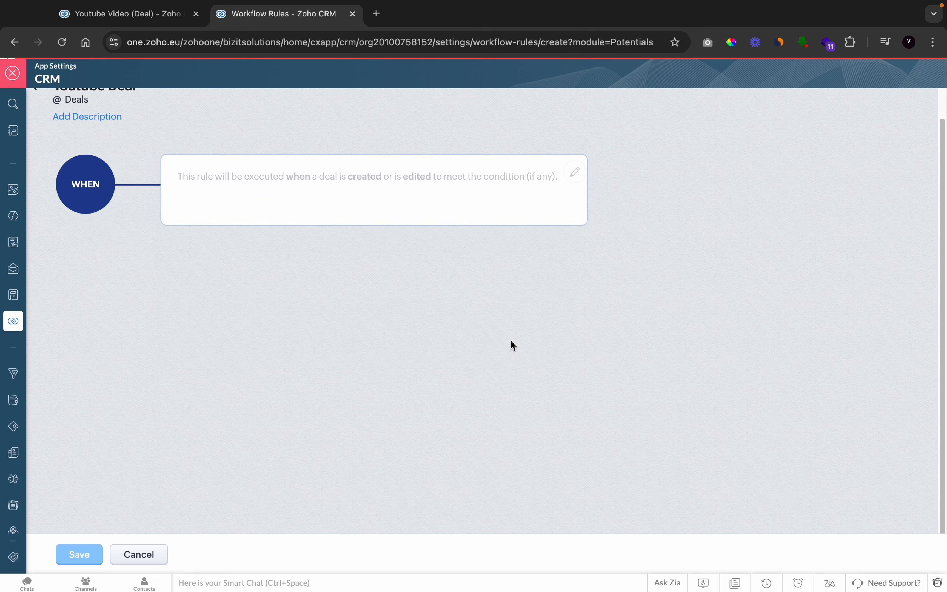
Limit the rule to deals matching the condition Stage is Proposal/Price Quote
left_click(248, 322)
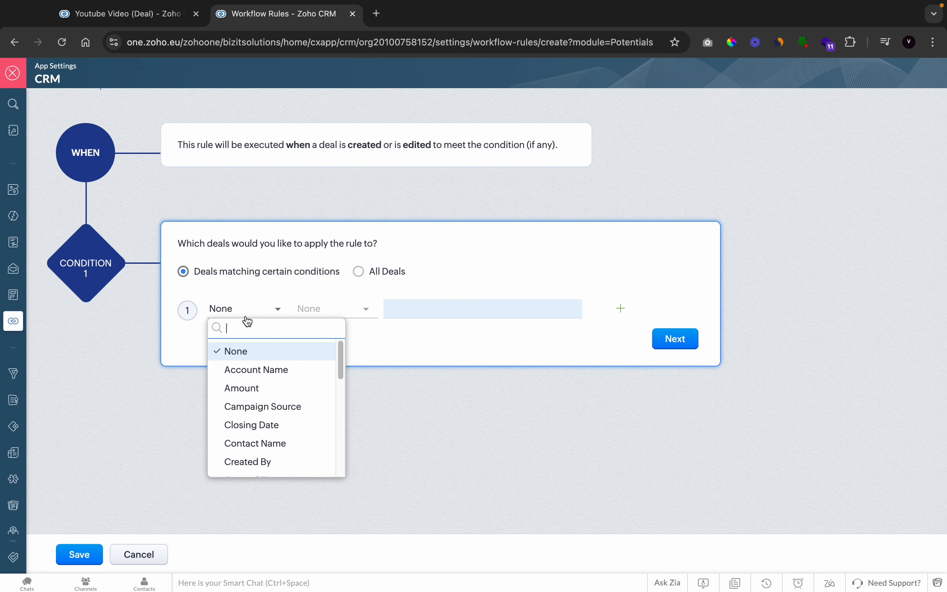
type("s")
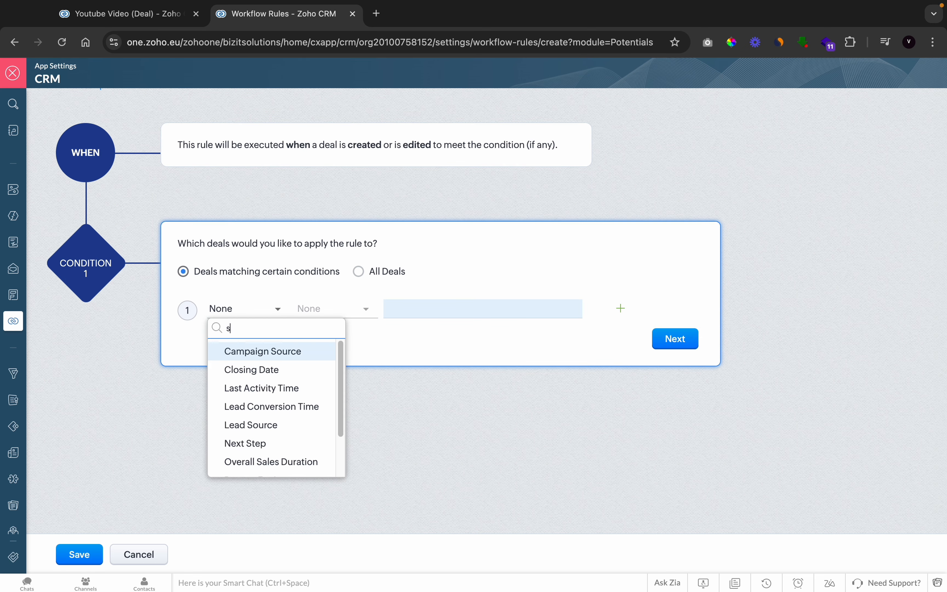
type("tage")
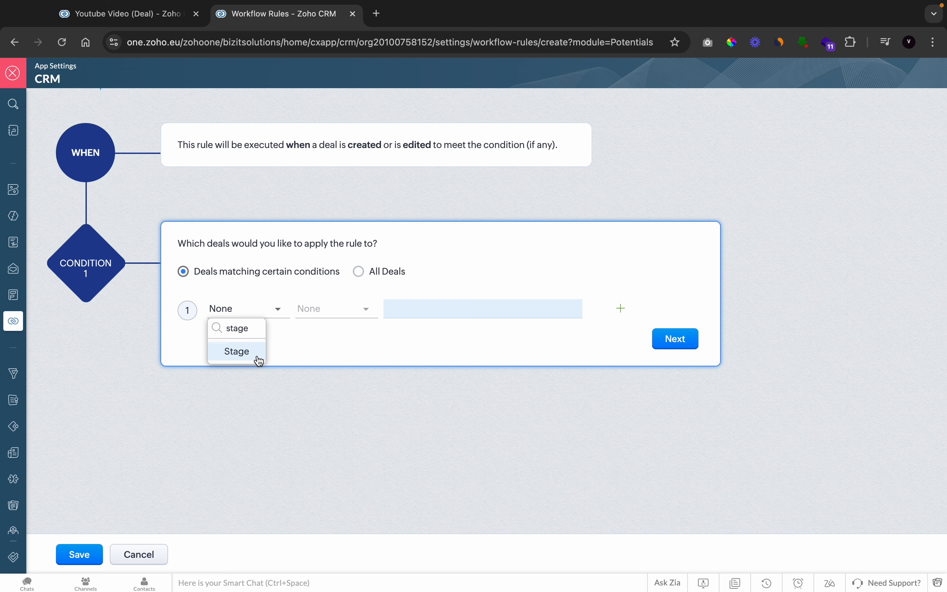
left_click(256, 354)
left_click(337, 310)
left_click(333, 370)
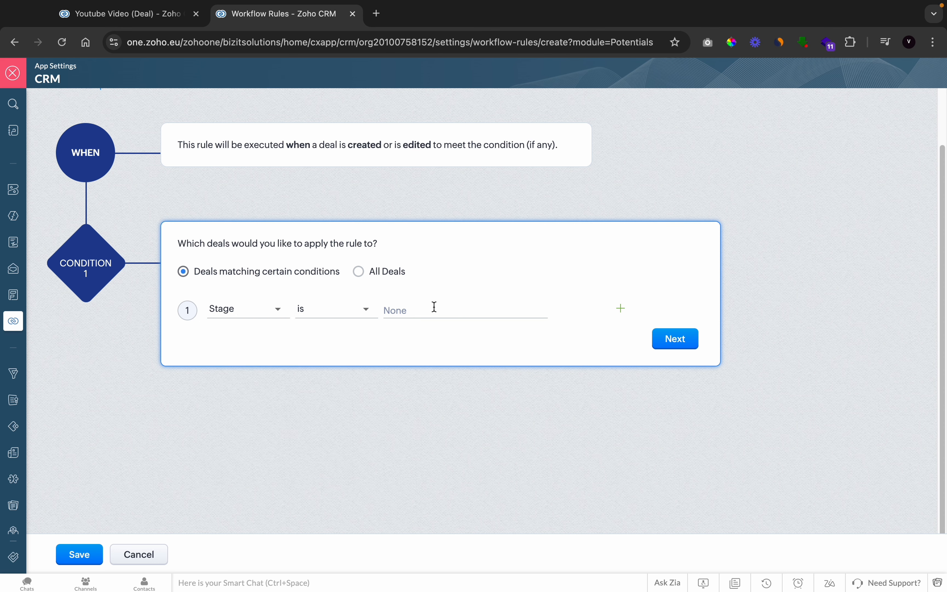
left_click(434, 307)
left_click(435, 405)
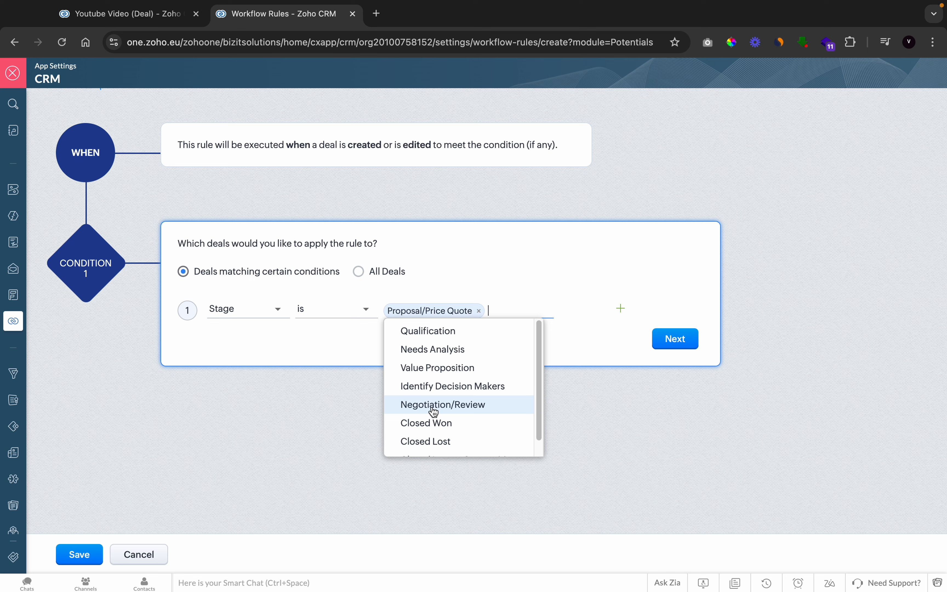
left_click(675, 339)
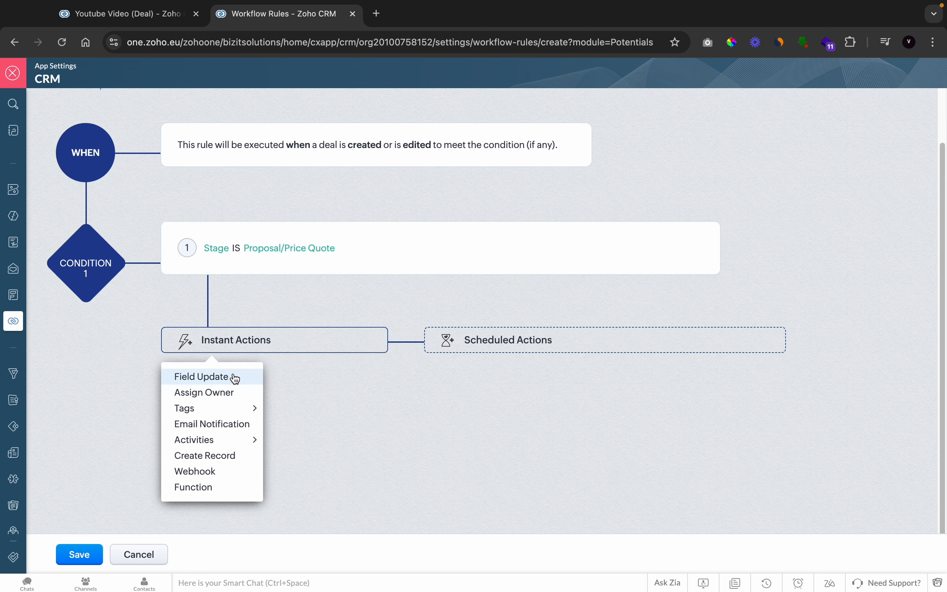
Add a new task as an instant action, with subject Send Proposal and due date Trigger Date plus 3 days
mouse_move(212, 418)
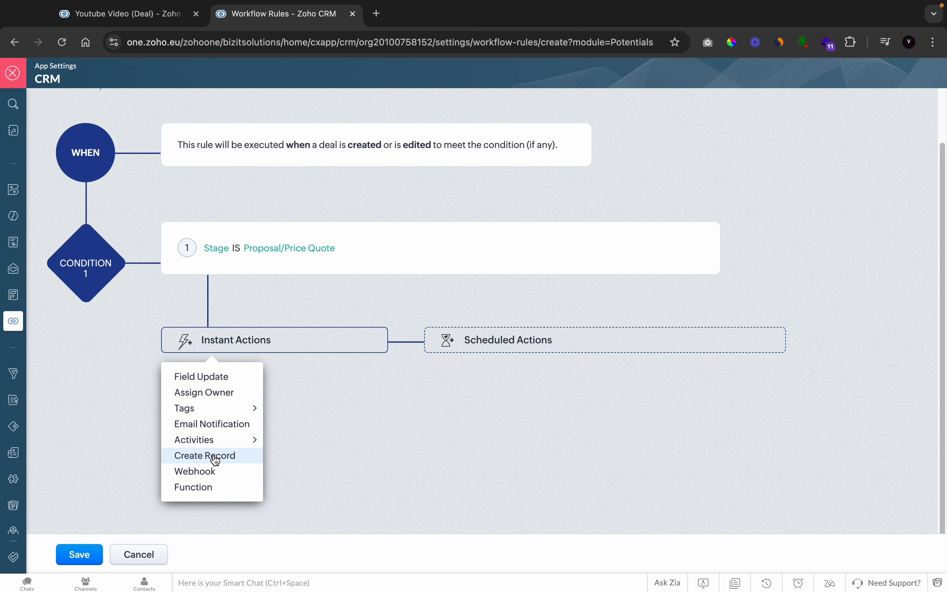
mouse_move(214, 442)
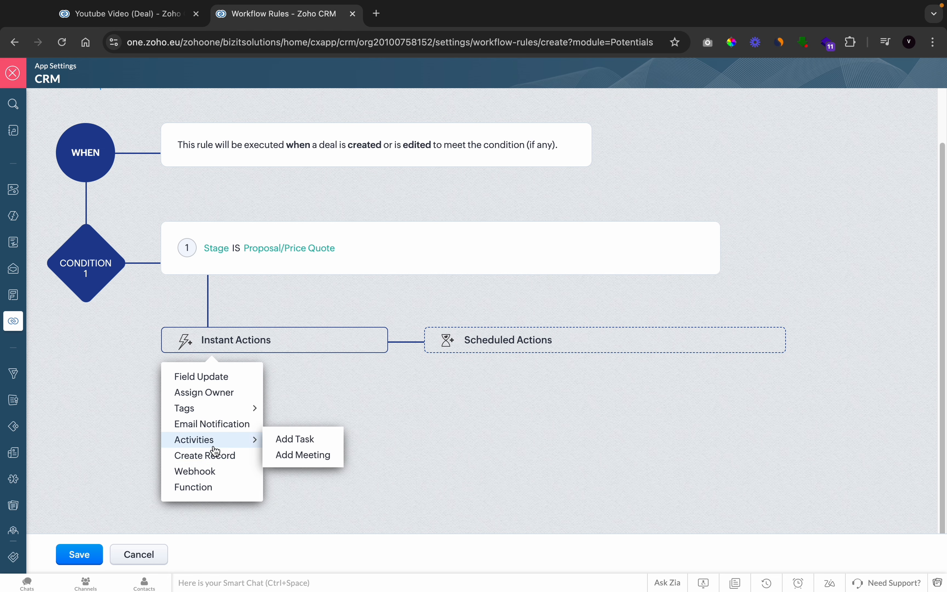
left_click(285, 444)
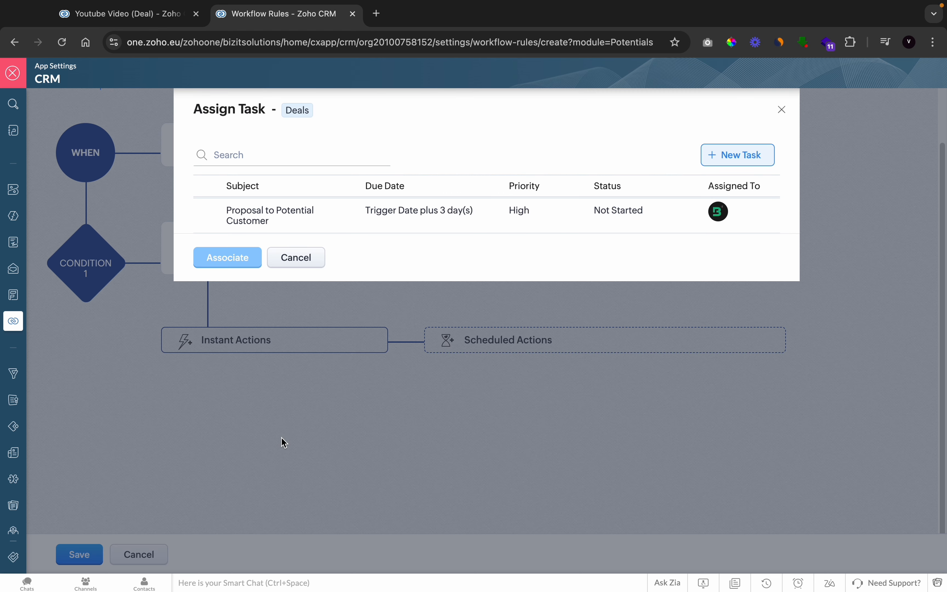
left_click(713, 158)
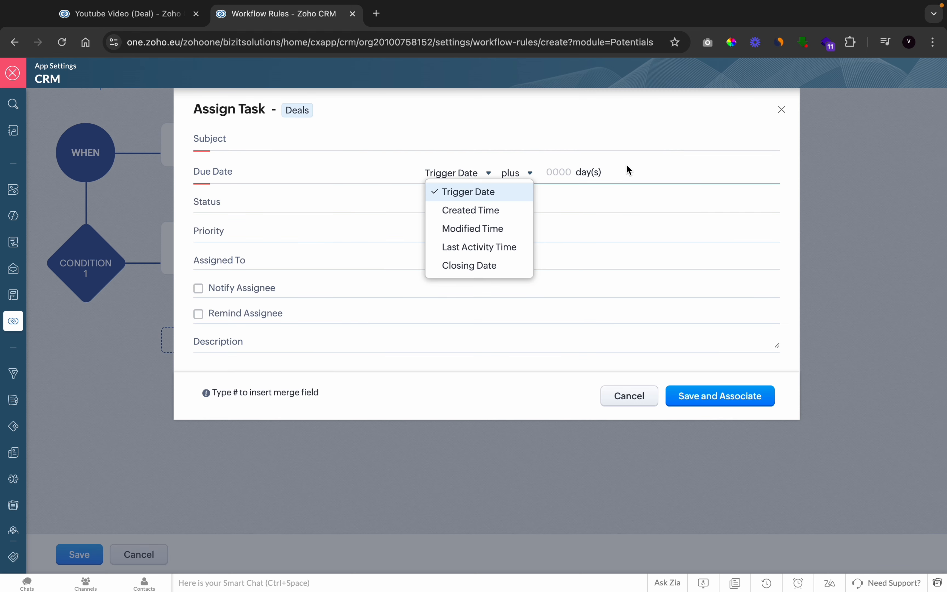
left_click(476, 143)
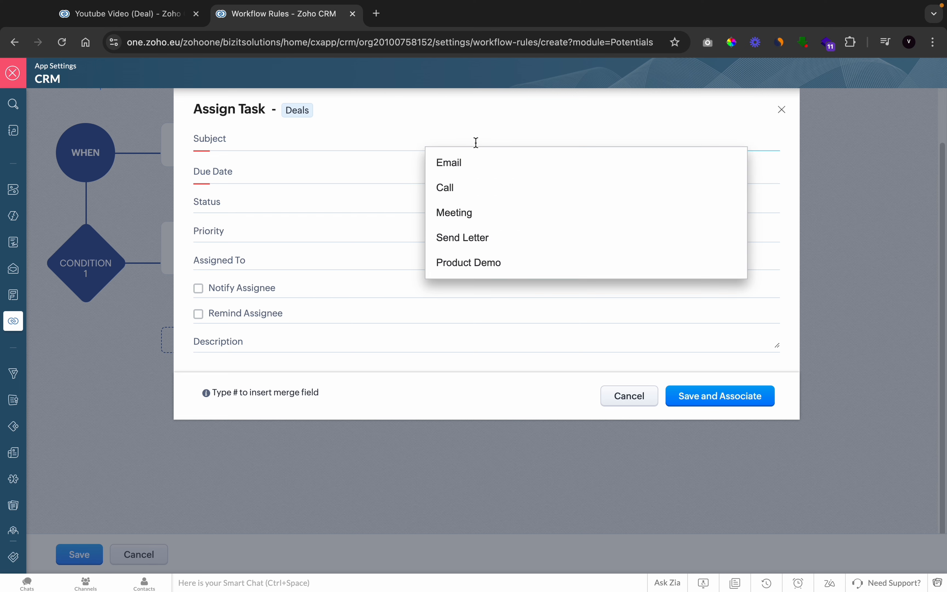
type("Send")
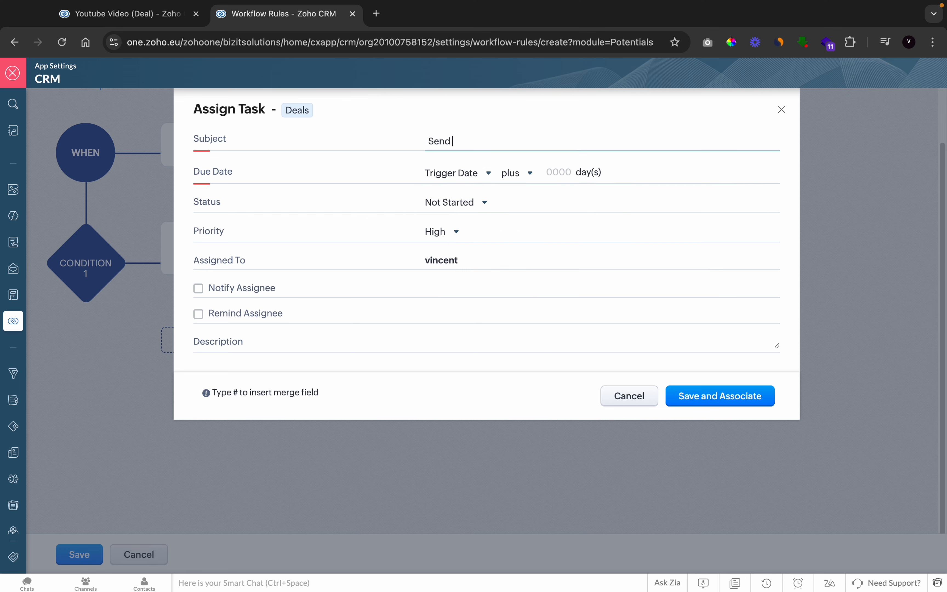
type(" Proposal")
left_click(566, 174)
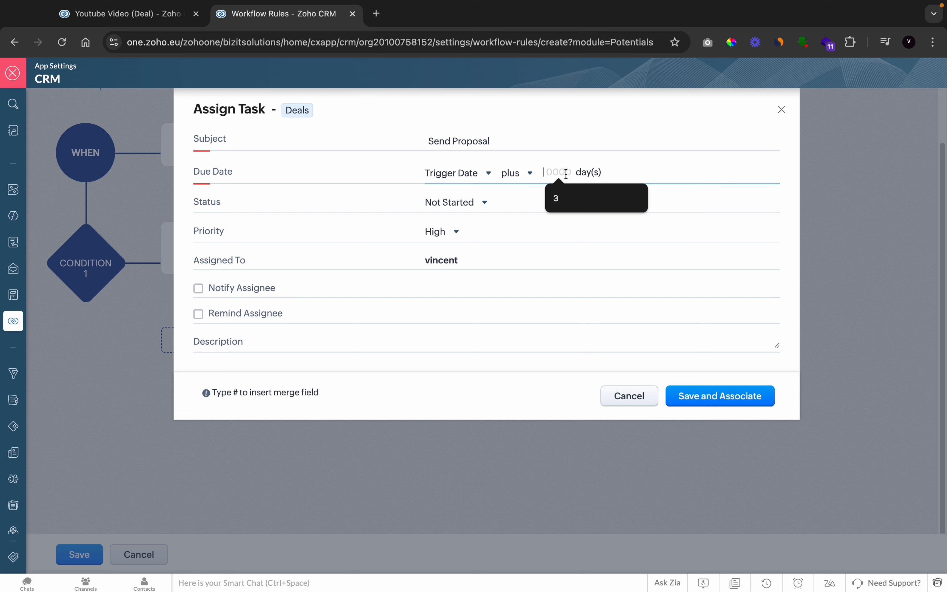
type("3")
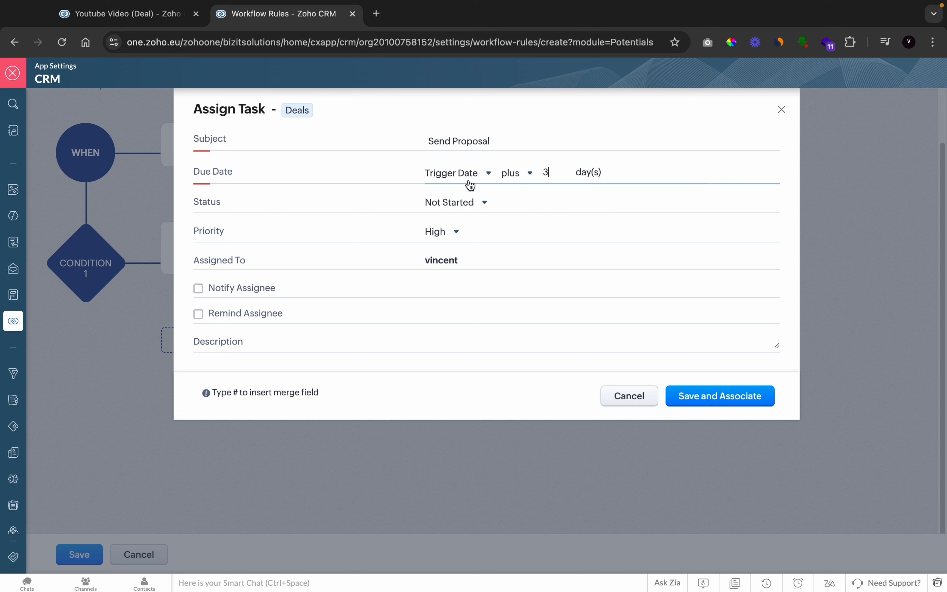
Set the Send Proposal task's status to Not Started and its priority to Highest
left_click(458, 202)
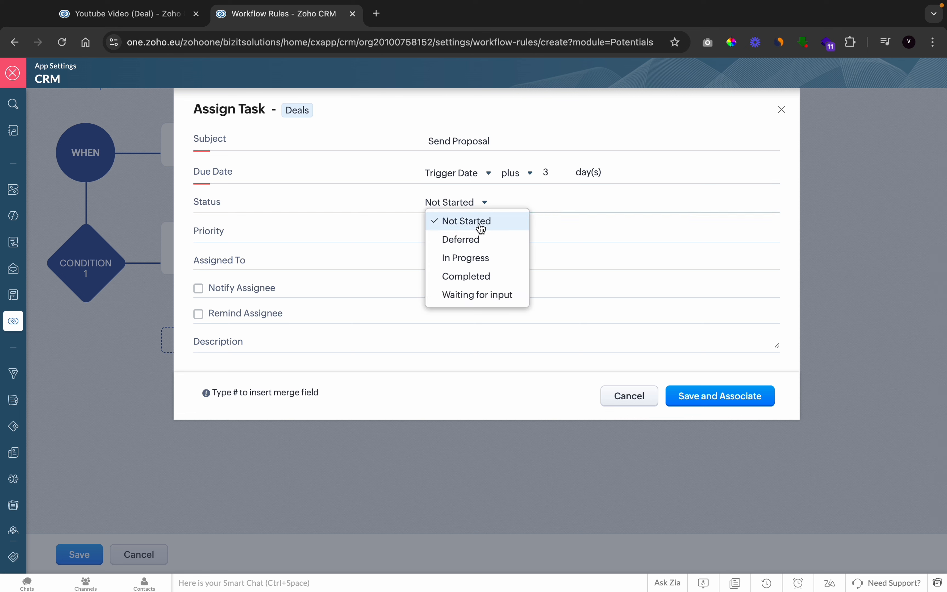
left_click(481, 227)
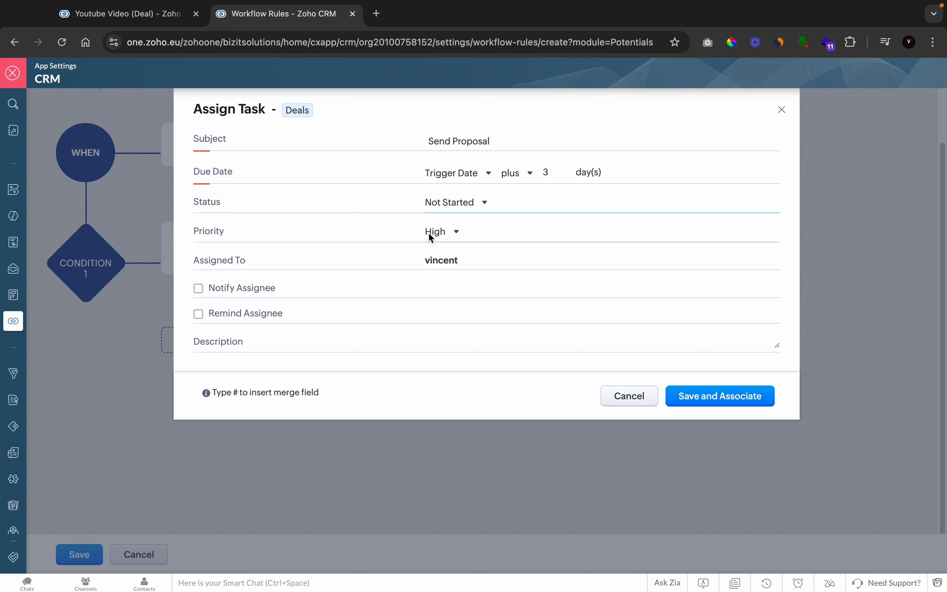
left_click(447, 233)
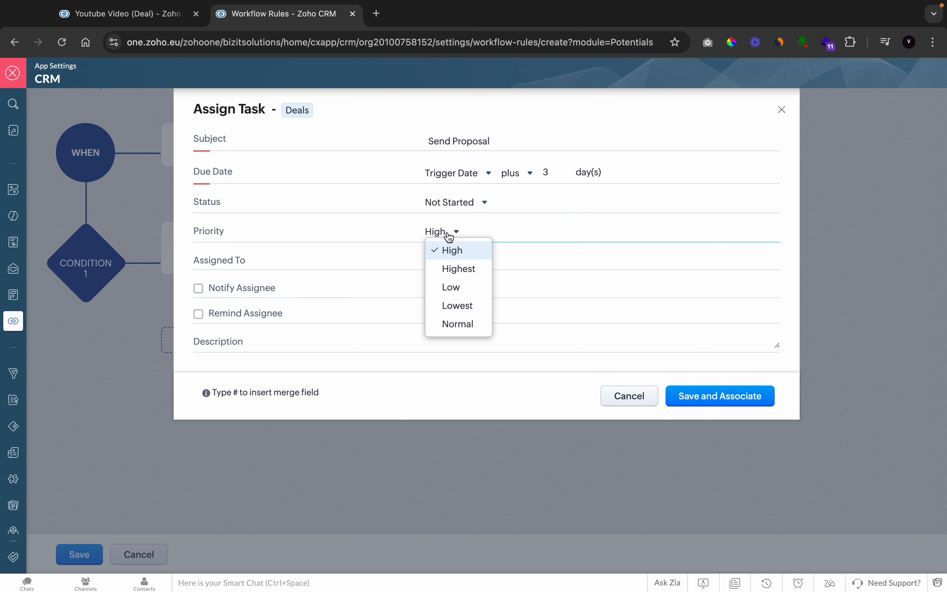
left_click(450, 268)
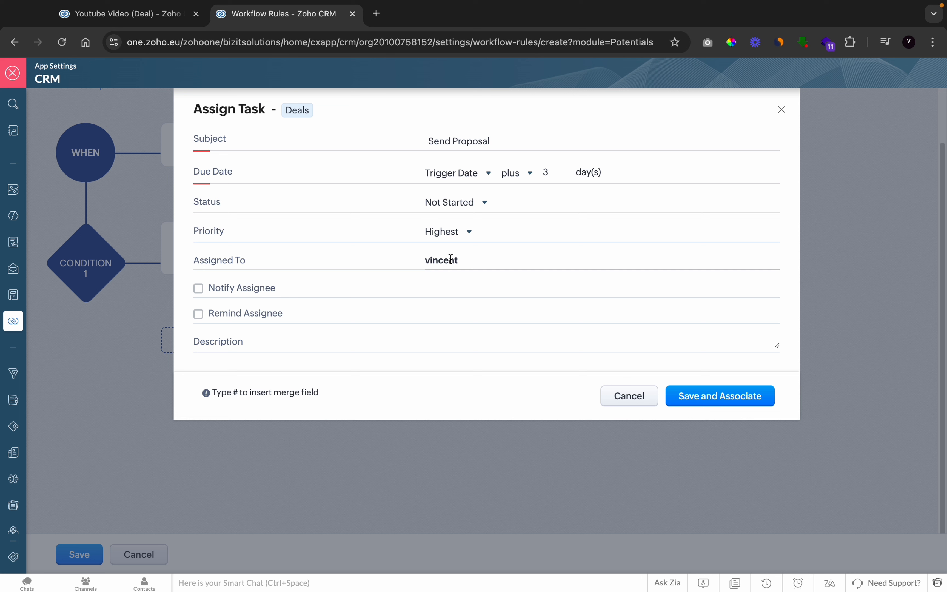
Enable Notify Assignee and Remind Assignee for the task, and save and associate it with the rule
left_click(201, 290)
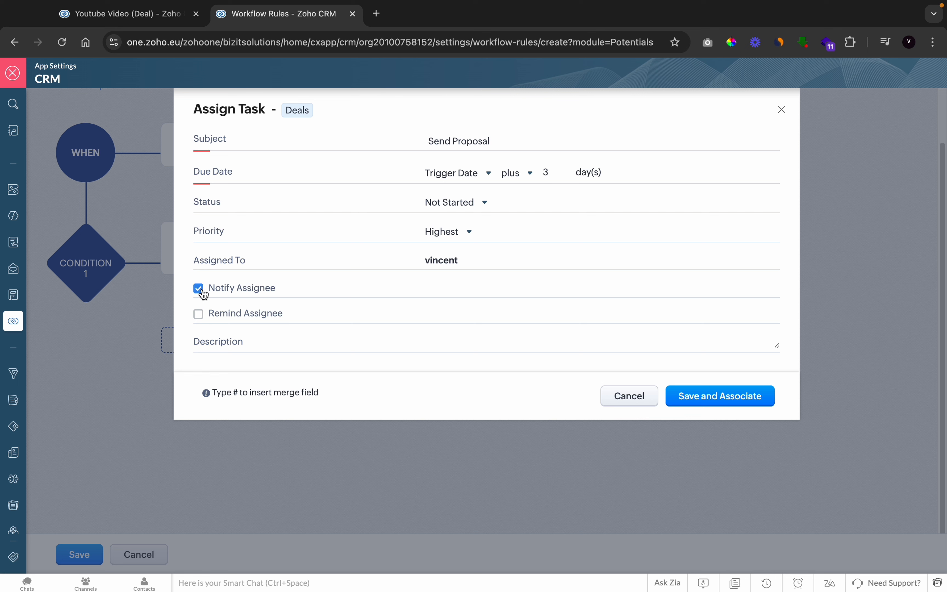
left_click(203, 317)
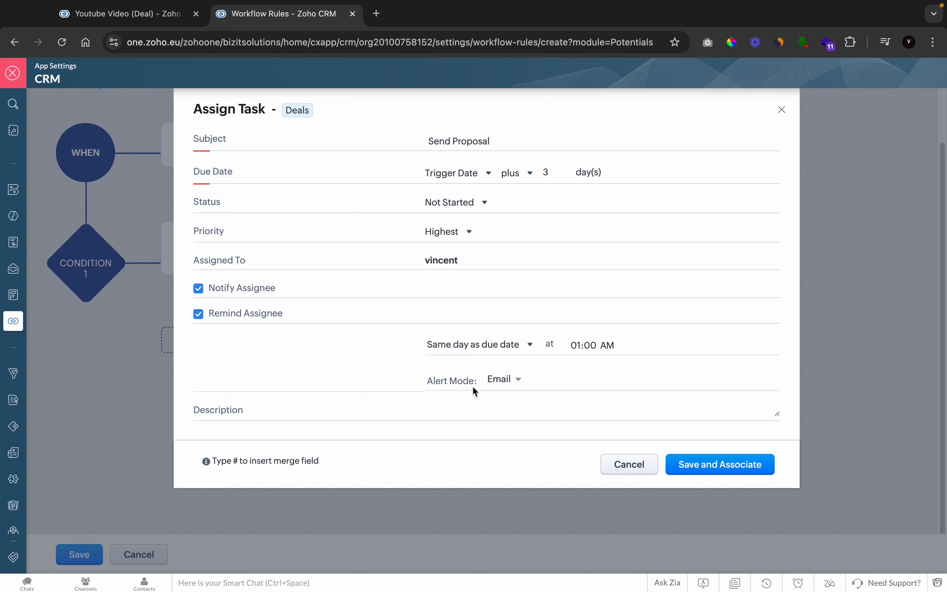
left_click(687, 474)
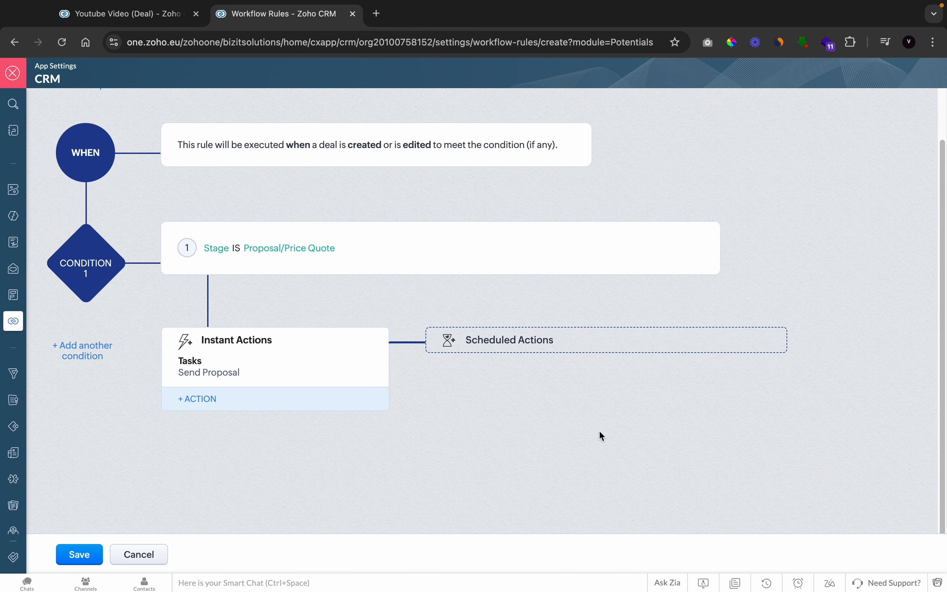
Add a scheduled action that executes 7 days after the rule trigger time
left_click(526, 342)
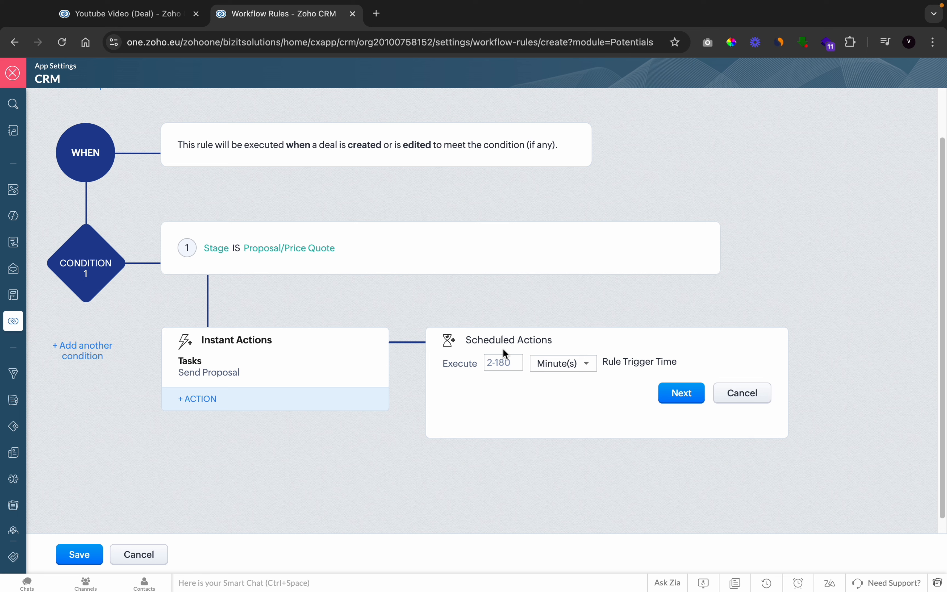
left_click(567, 362)
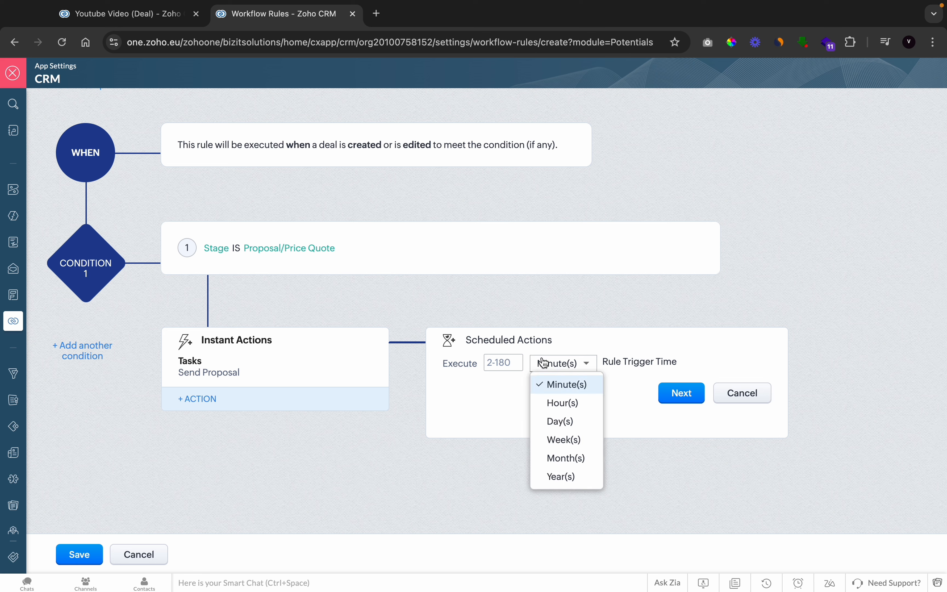
left_click(562, 423)
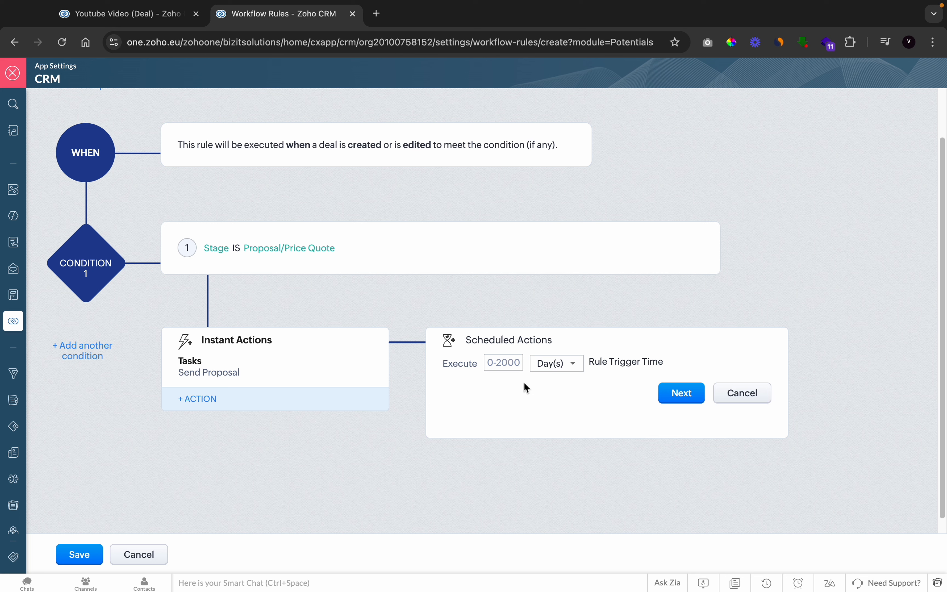
left_click(502, 362)
type("7")
left_click(622, 414)
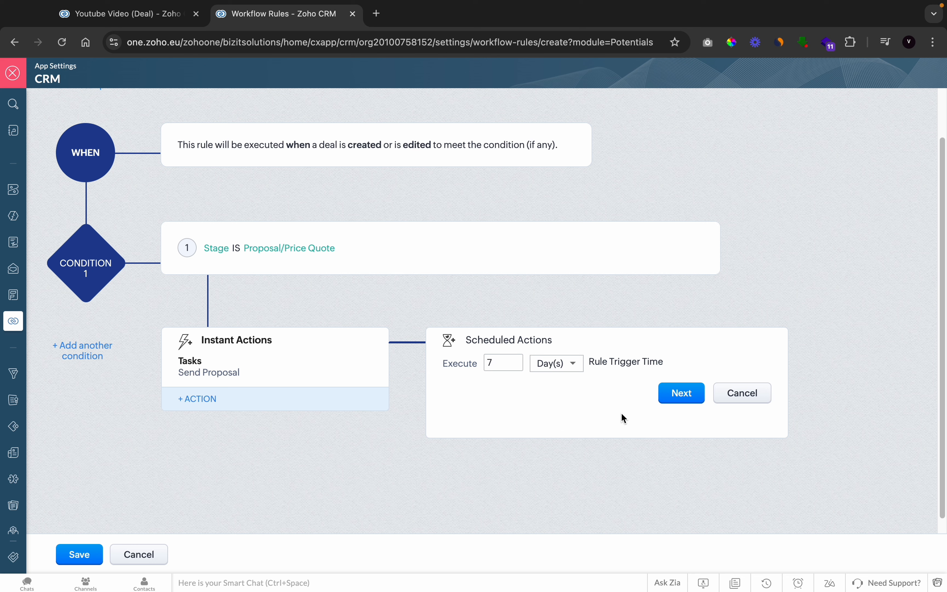
left_click(669, 394)
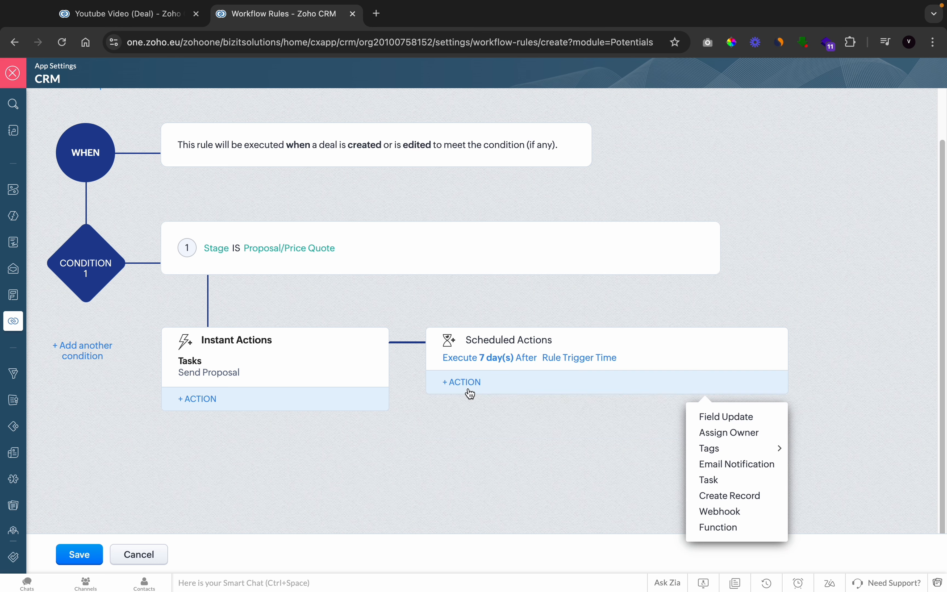
Create a new email notification for the scheduled action and start a new email template for it from the Blank layout
left_click(712, 471)
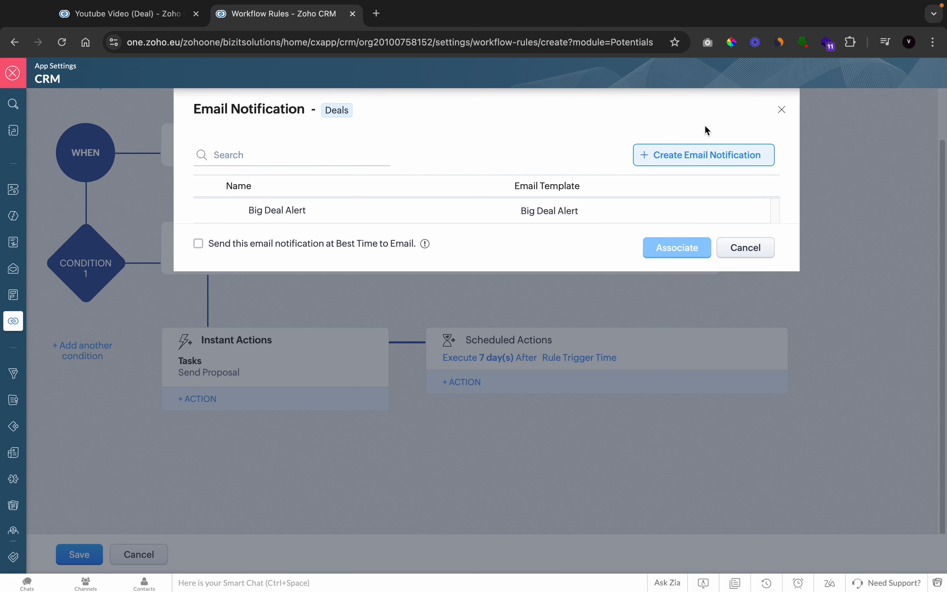
left_click(697, 162)
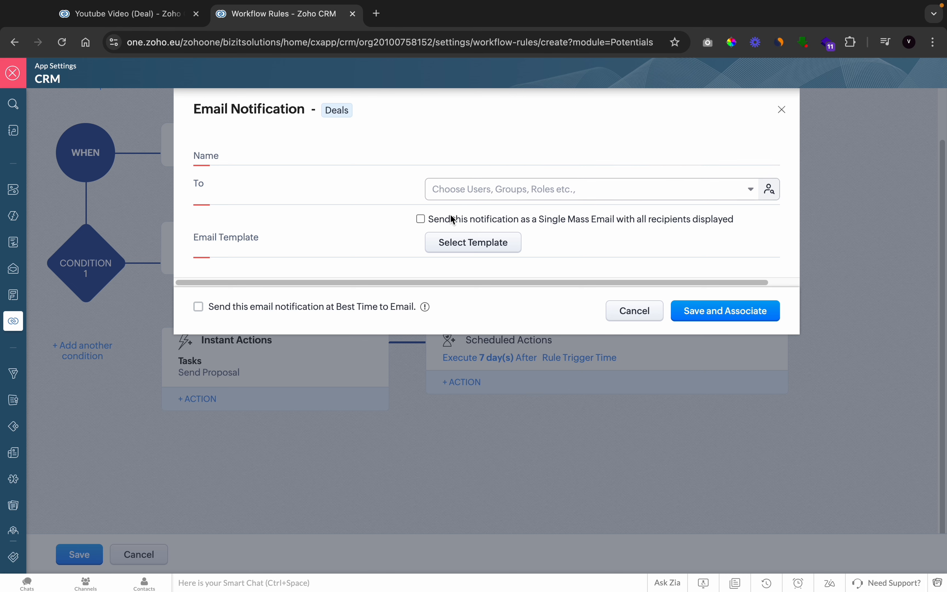
left_click(467, 244)
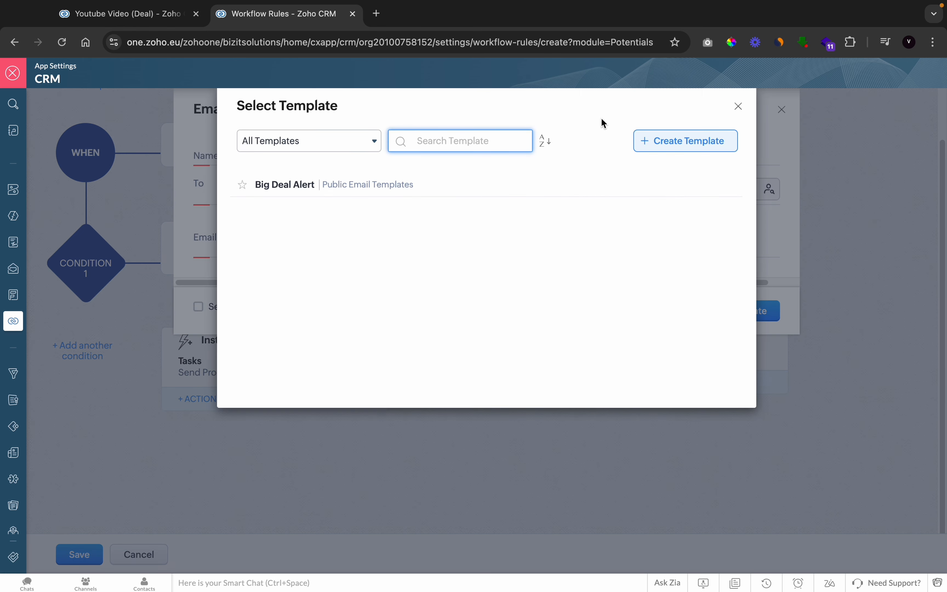
left_click(656, 141)
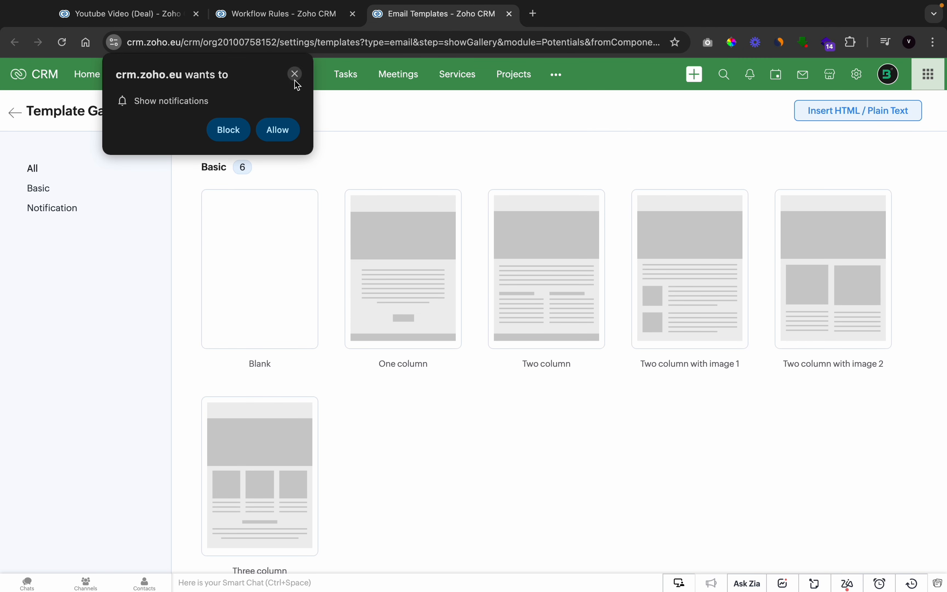
left_click(295, 74)
mouse_move(267, 240)
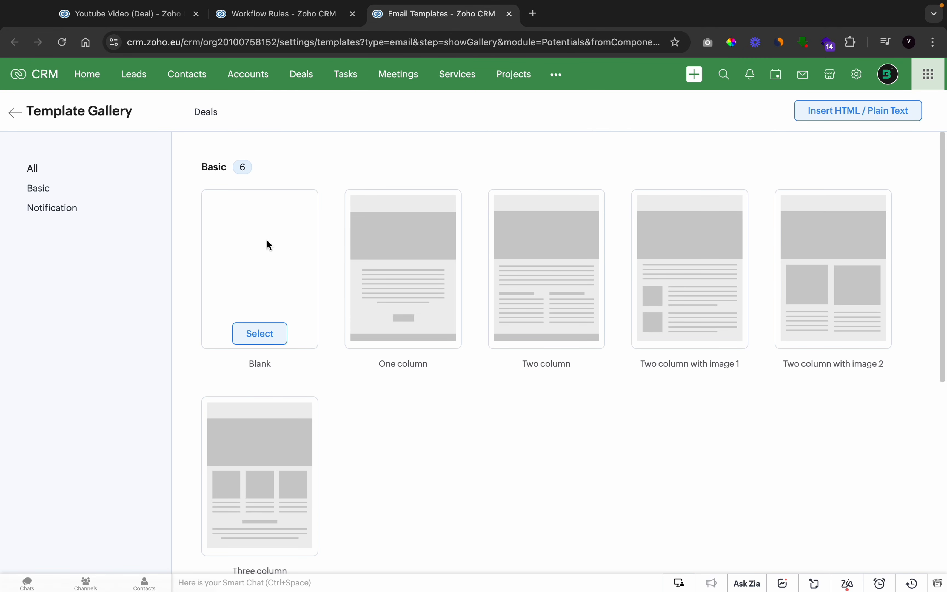
left_click(252, 335)
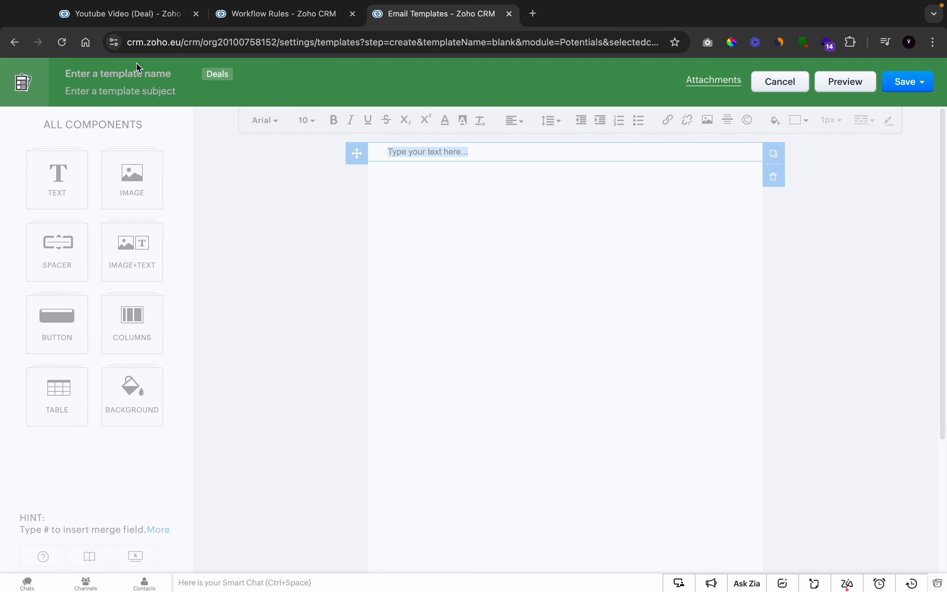
Name the template "Propsal letter" and begin its subject with "hello" followed by the Deals Contact Name merge field
type("pro")
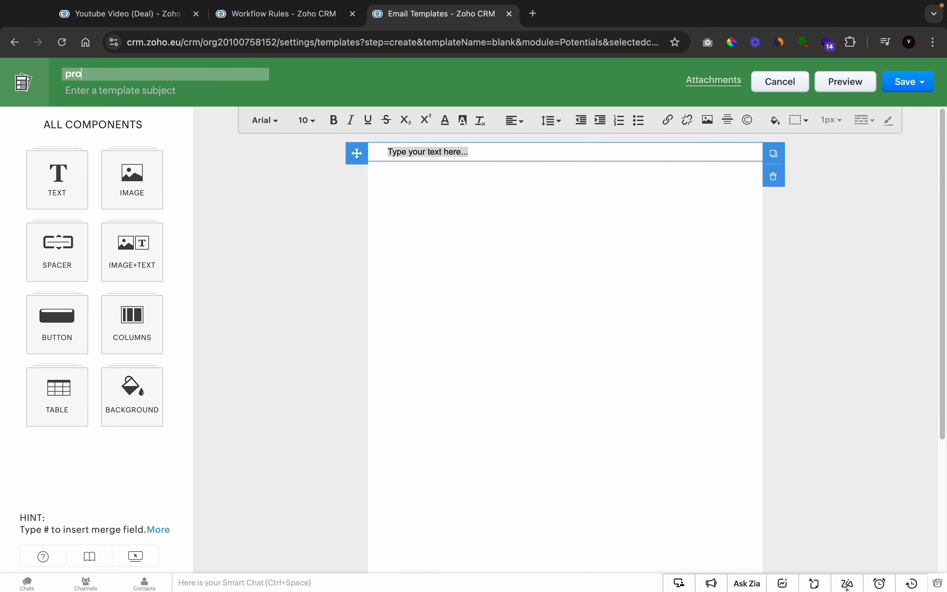
type("psal letter")
left_click(116, 94)
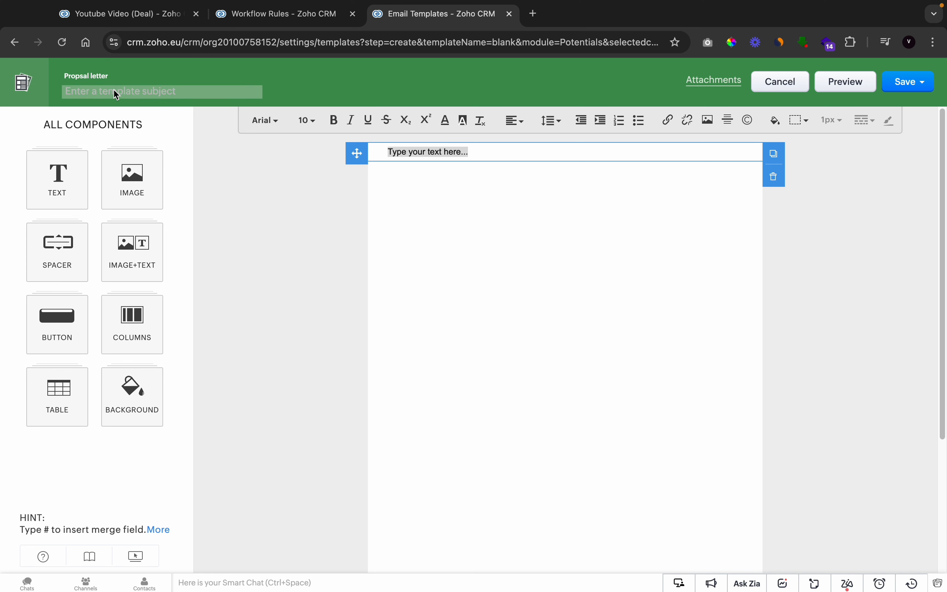
type("hello")
type("#")
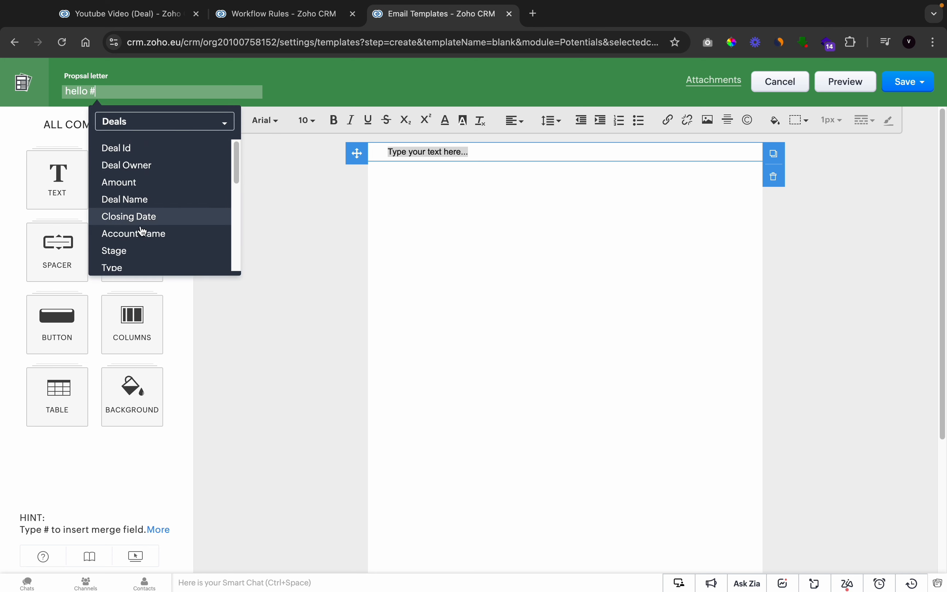
scroll(145, 239, "down", 3)
scroll(145, 241, "up", 5)
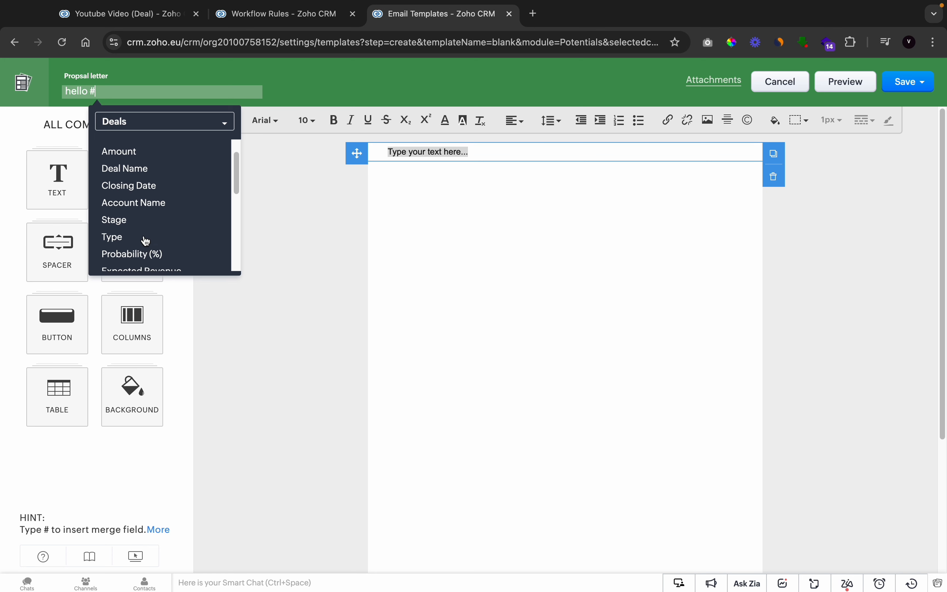
scroll(144, 239, "up", 1)
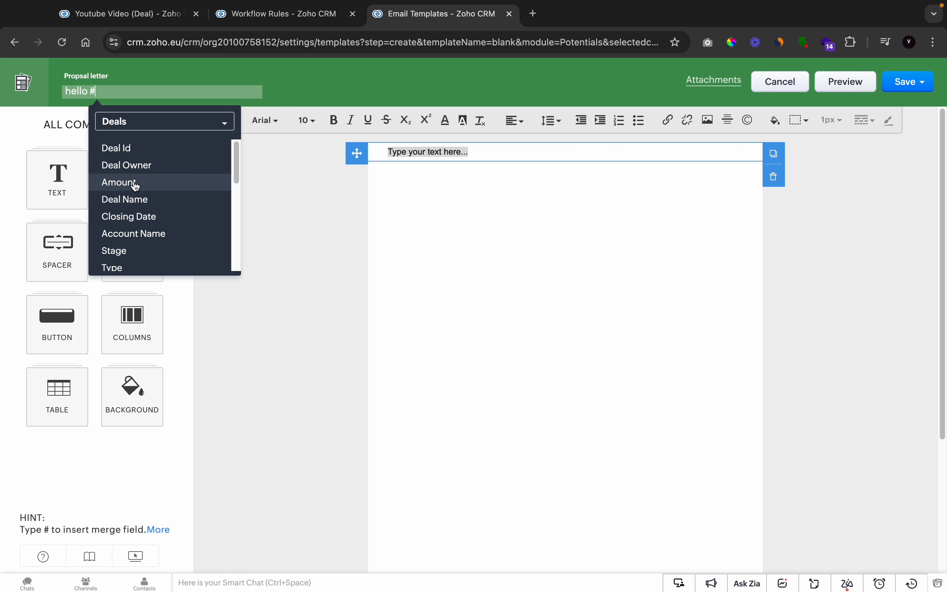
scroll(135, 186, "down", 1)
scroll(135, 186, "down", 3)
scroll(135, 186, "up", 3)
scroll(135, 186, "down", 2)
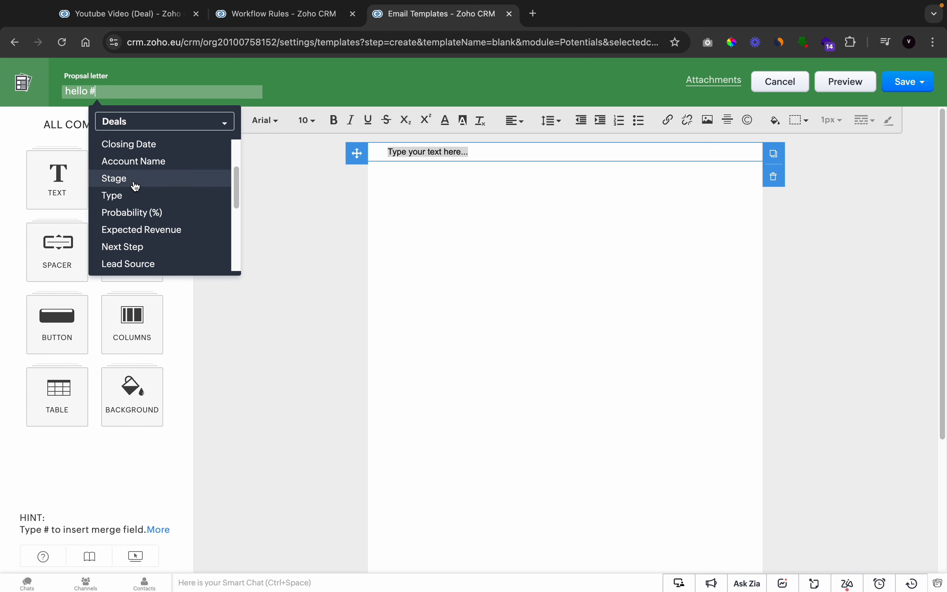
scroll(135, 186, "down", 6)
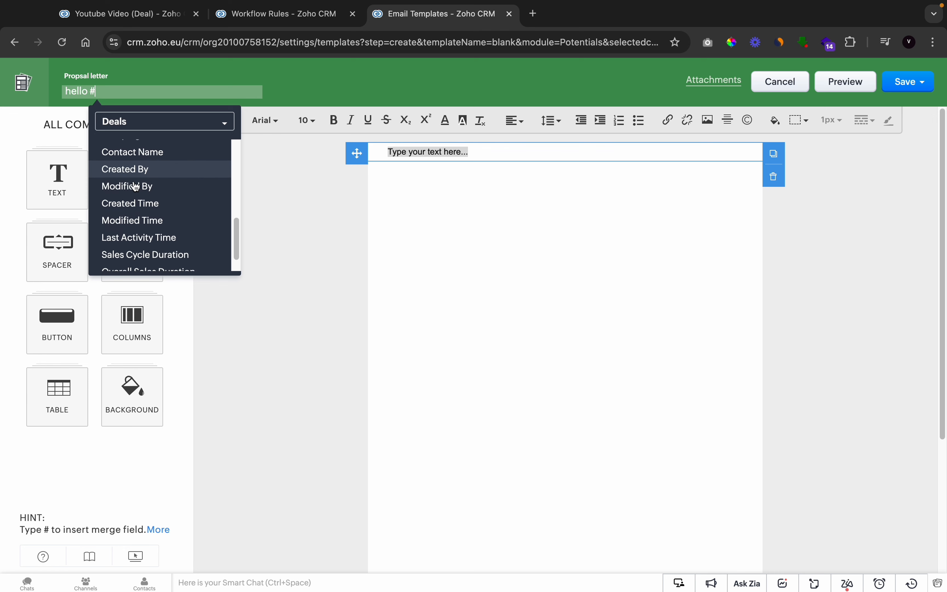
scroll(135, 188, "up", 3)
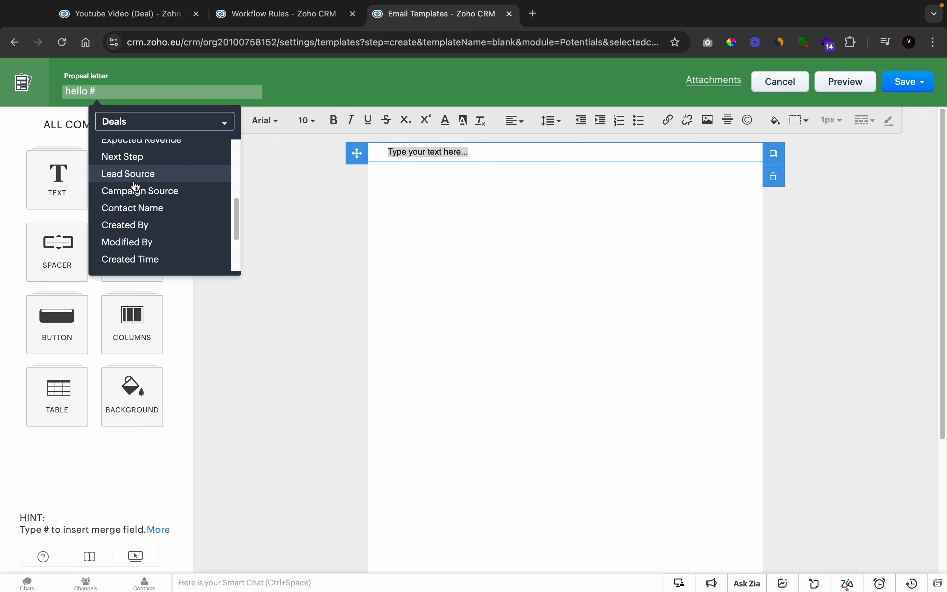
left_click(134, 208)
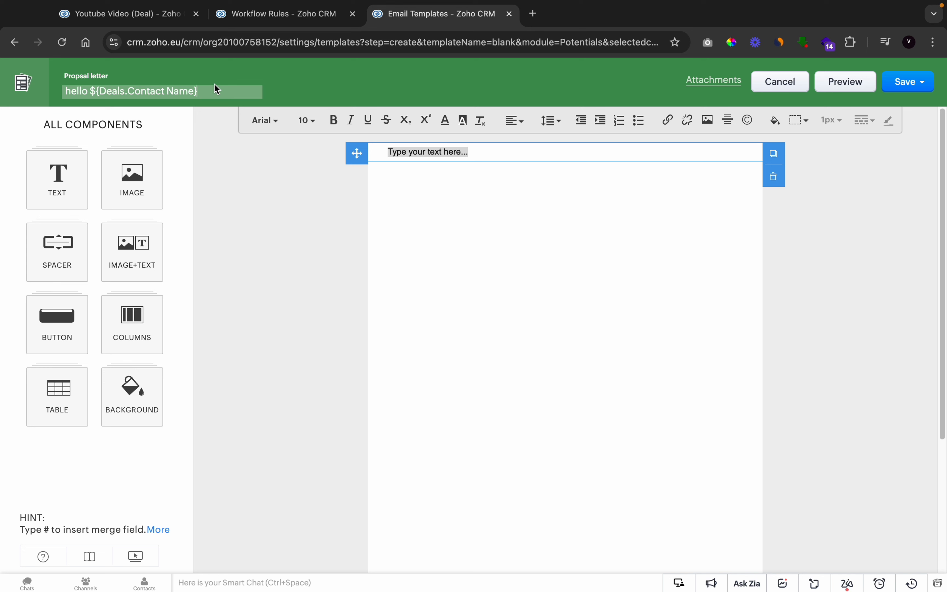
Complete the template subject with "just checking up on" followed by the Deals Deal Name merge field
type("just checking up o")
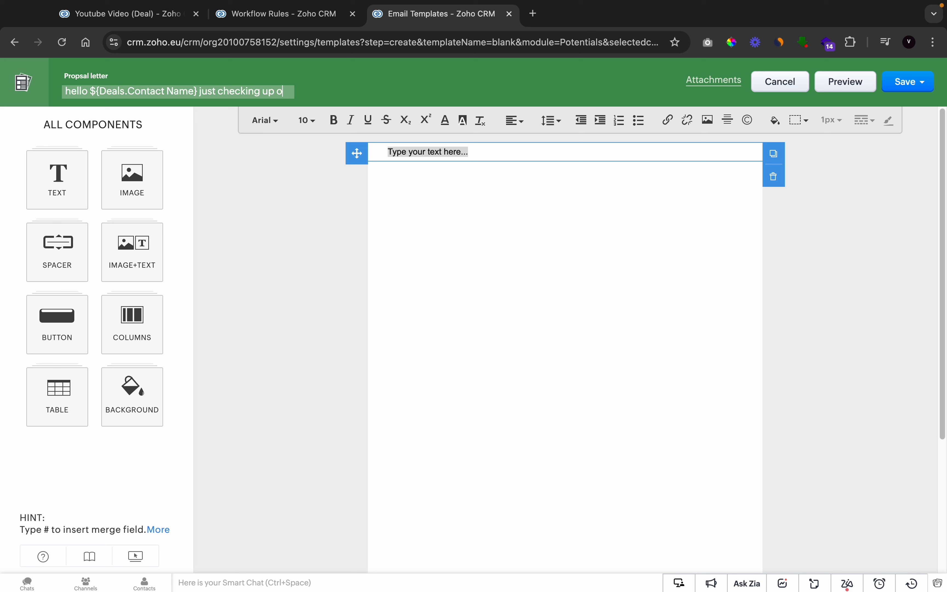
type("n #")
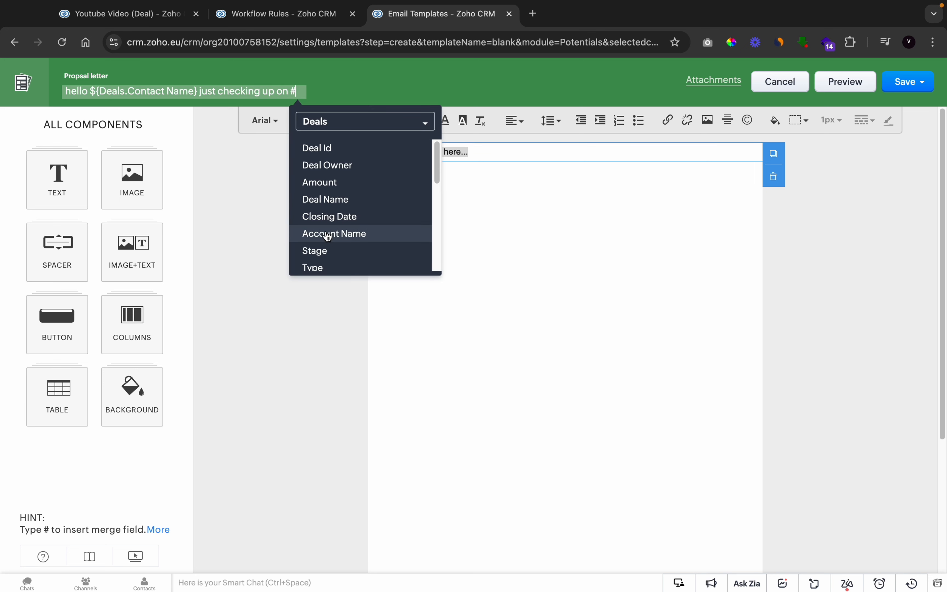
left_click(327, 199)
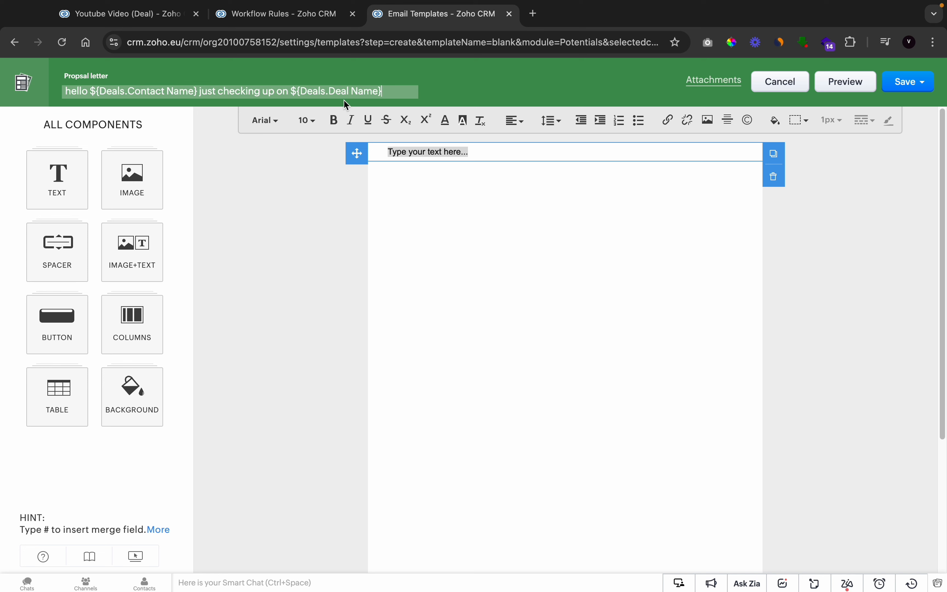
Replace the body placeholder with "hello how are you doing just checking up on that proposal that was sent to you"
left_click(435, 152)
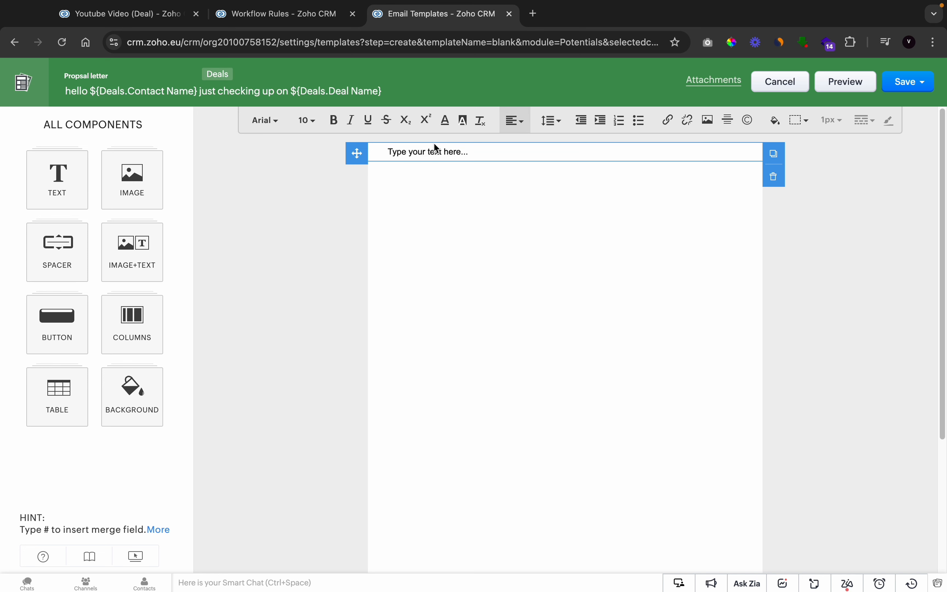
triple_click(425, 152)
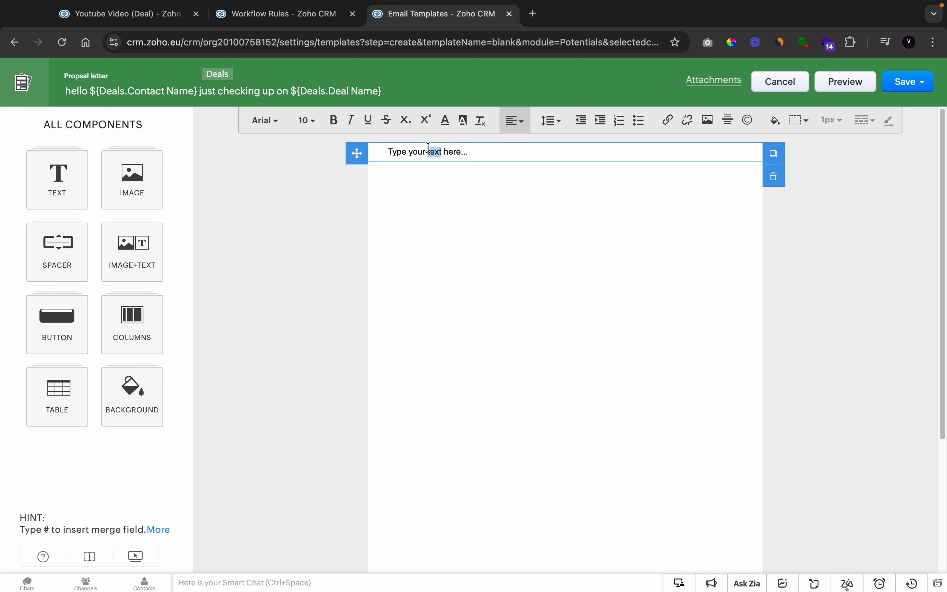
type("he")
type("llo ")
type("thank")
key("BackSpace")
key("BackSpace")
key("BackSpace")
key("BackSpace")
key("BackSpace")
key("BackSpace")
type("hiow")
type(" are")
key("BackSpace")
key("BackSpace")
key("BackSpace")
key("BackSpace")
key("BackSpace")
key("BackSpace")
type("ow art")
key("BackSpace")
type("e you doing just chec")
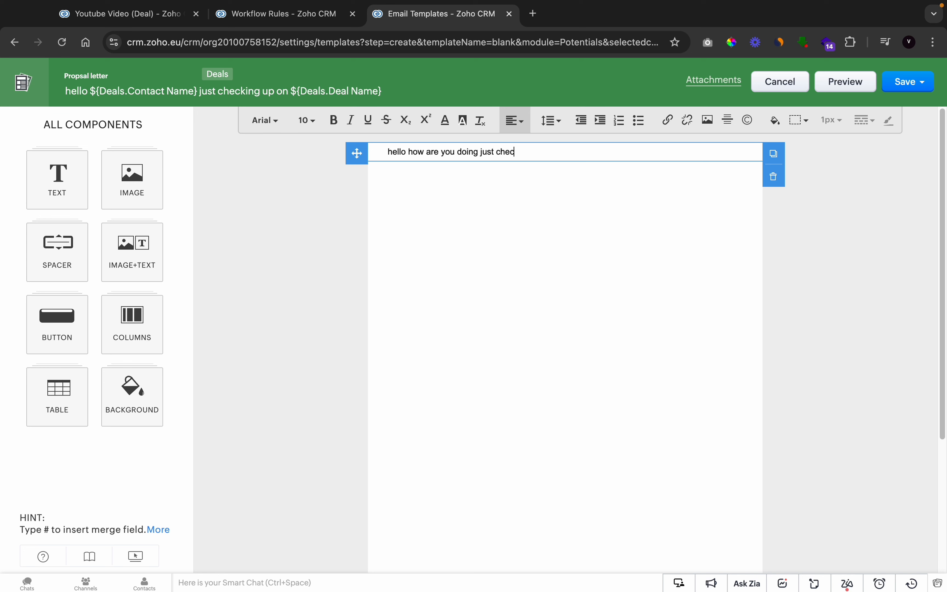
type("king up on that propsal")
double_click(582, 151)
type("proposal that was se")
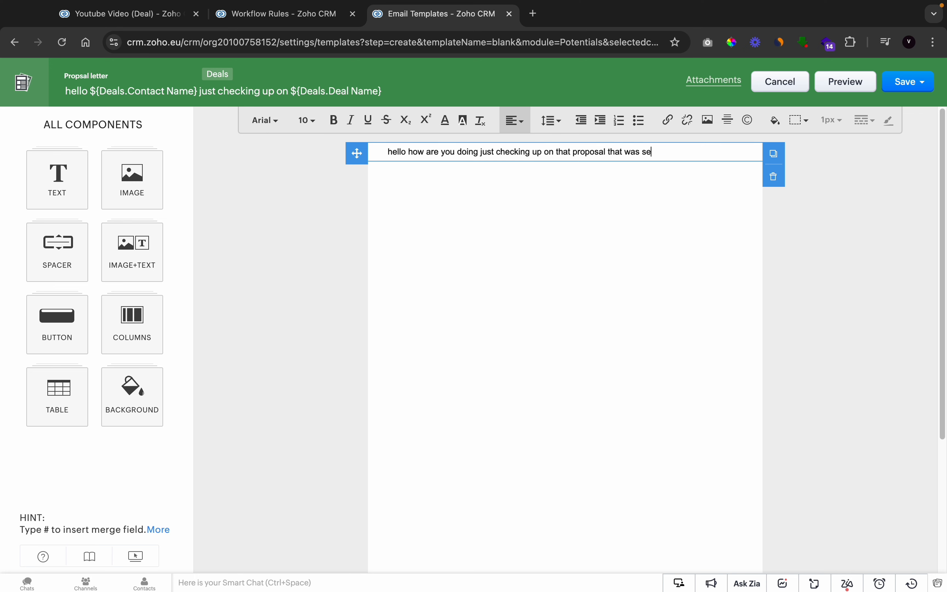
type("nt ea")
key("BackSpace")
key("BackSpace")
type("to you on")
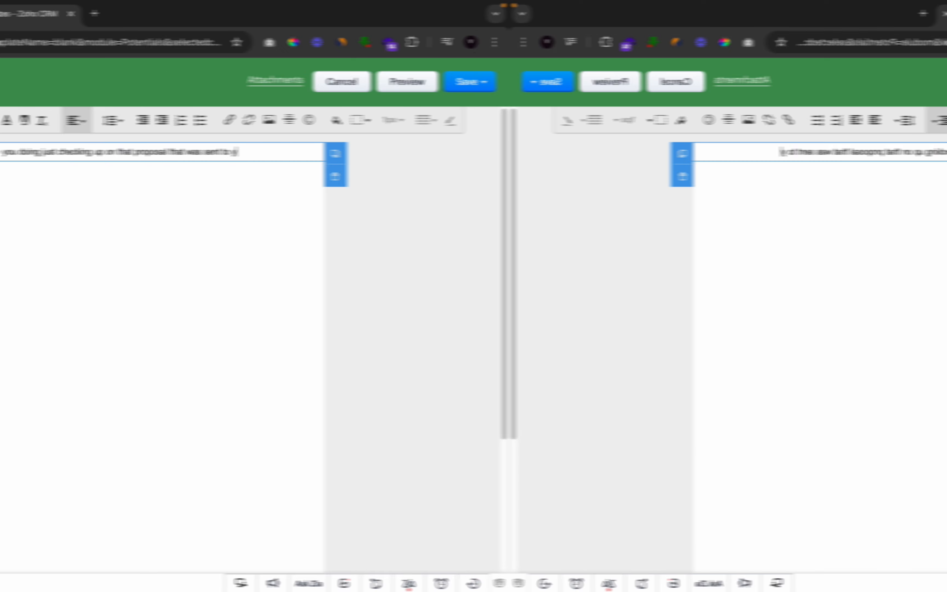
key("BackSpace")
key("BackSpace")
key("BackSpace")
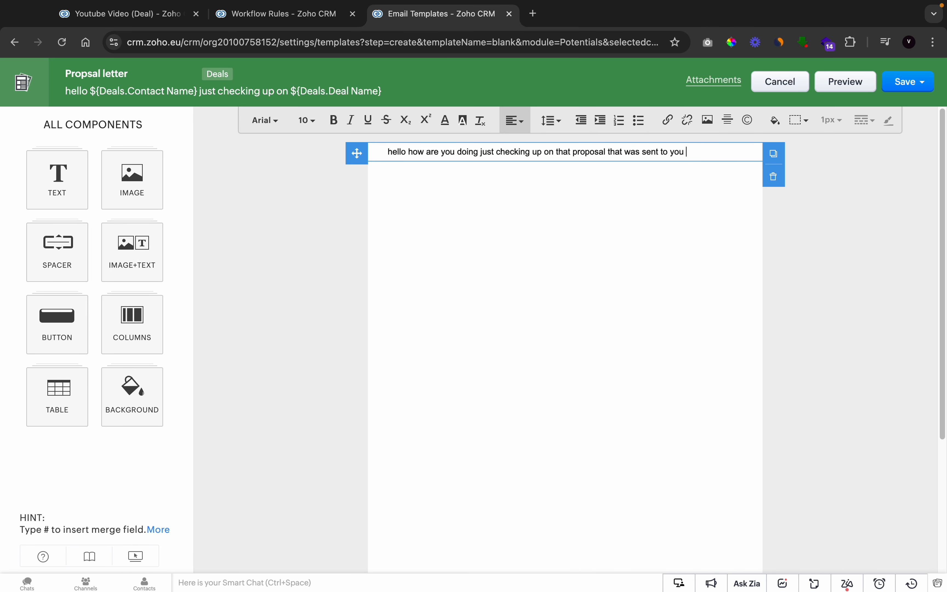
Continue the body text with "7 days ago i hope everything is ok if tjhere was any issues just get back to be thank you."
type("7 days ago i hope everyth")
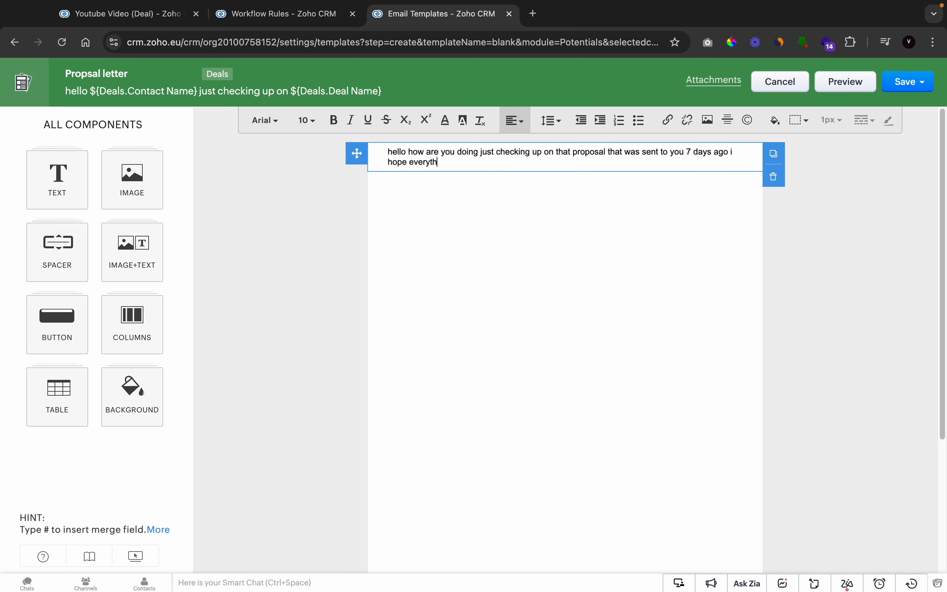
type("ing is ok if tjhere was any issue")
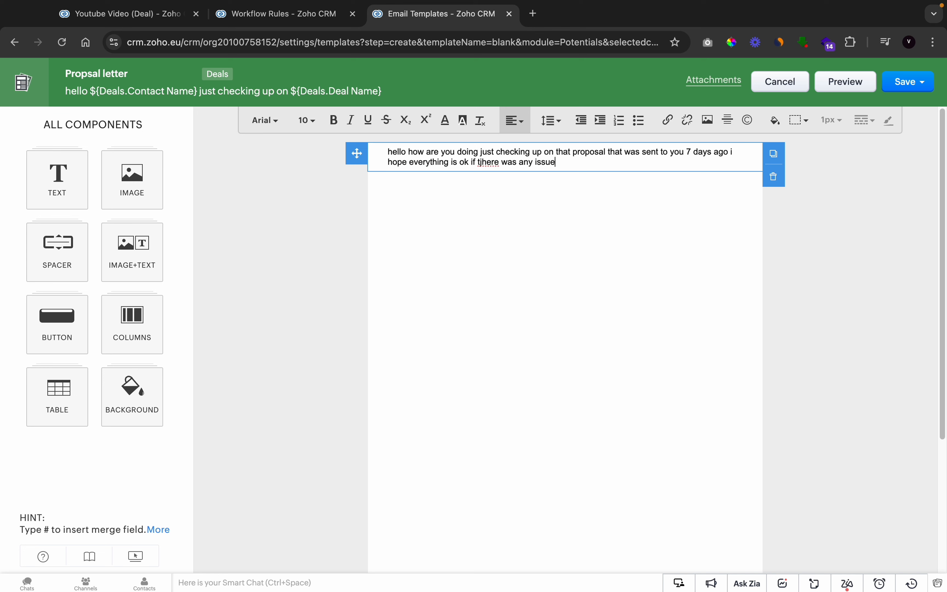
type("s just get back to be thank you.")
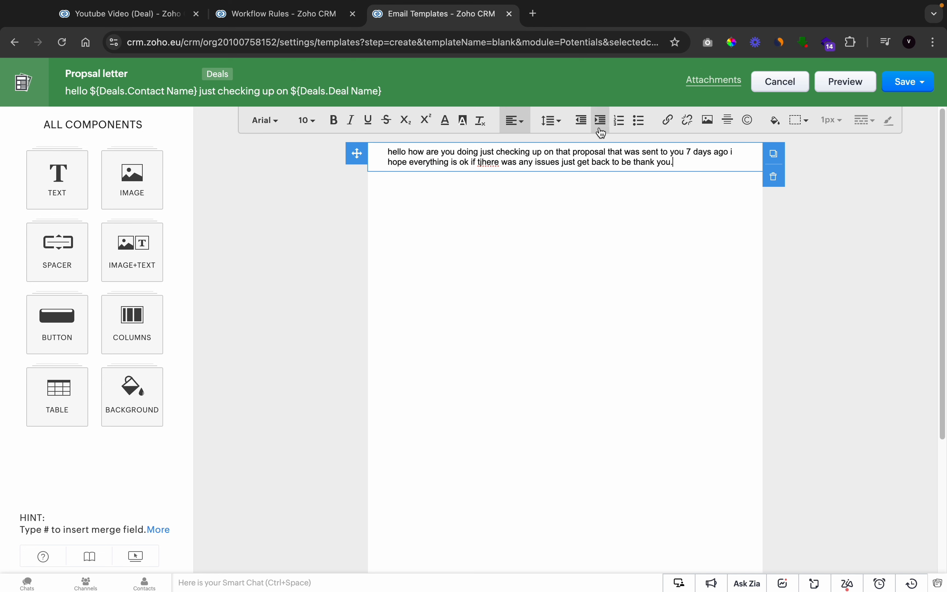
Save the Propsal letter template to the Public Email Templates folder
left_click(916, 84)
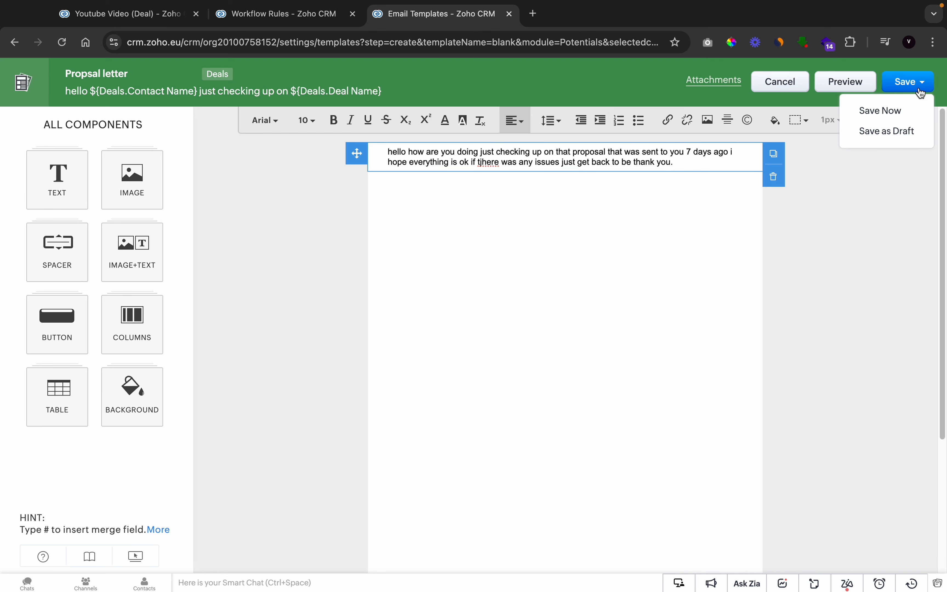
left_click(865, 118)
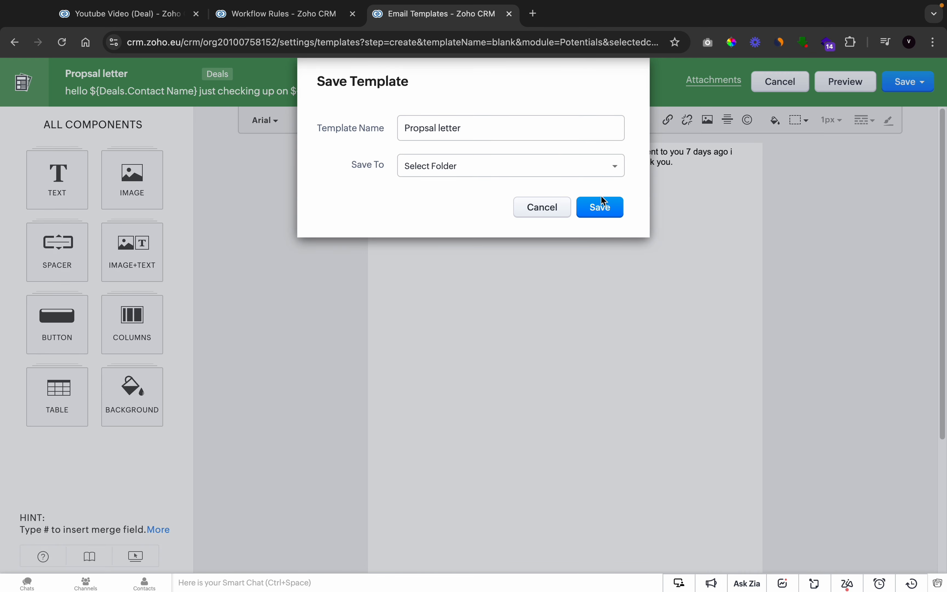
left_click(604, 205)
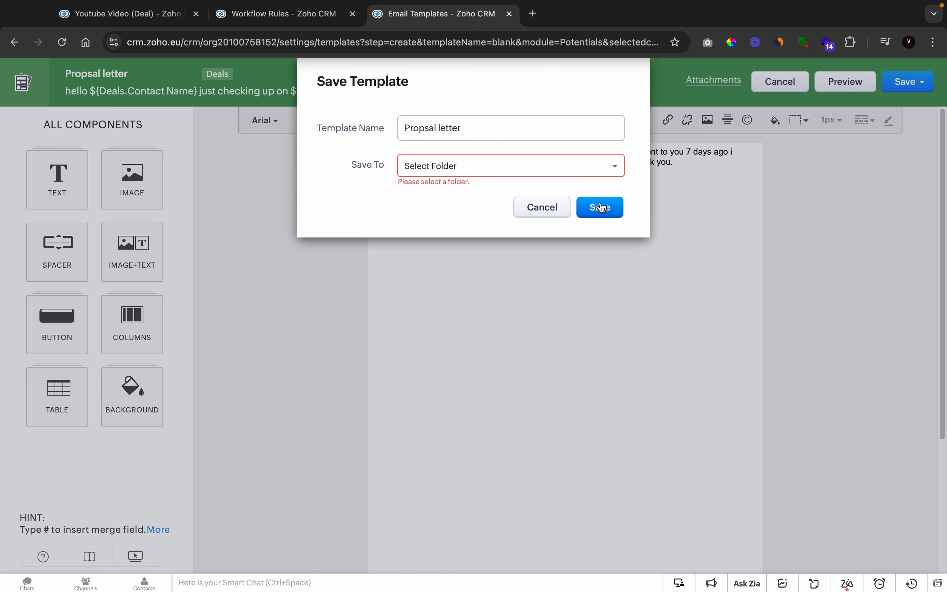
left_click(436, 167)
left_click(435, 199)
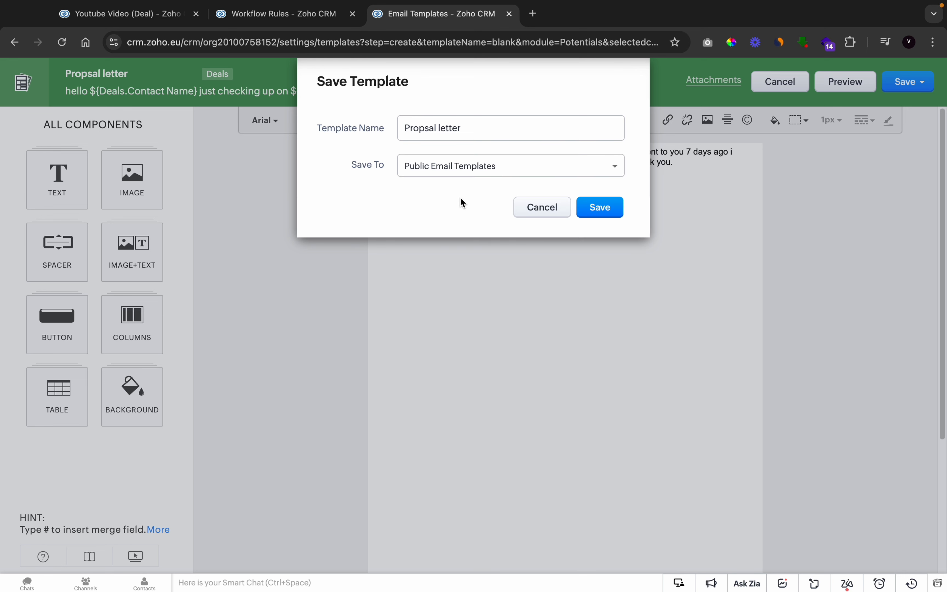
left_click(596, 206)
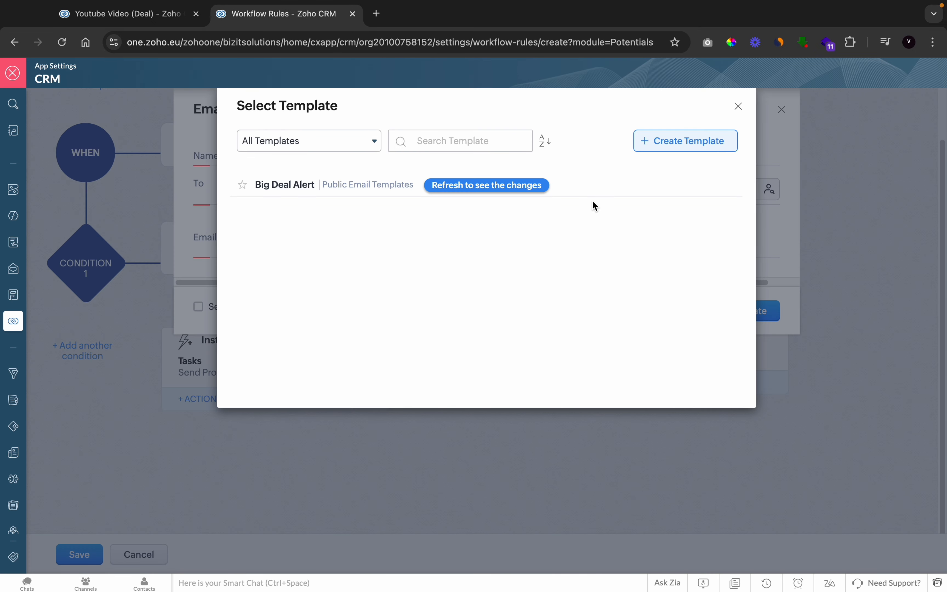
Refresh the template list and choose Propsal letter as the email notification's template
left_click(531, 189)
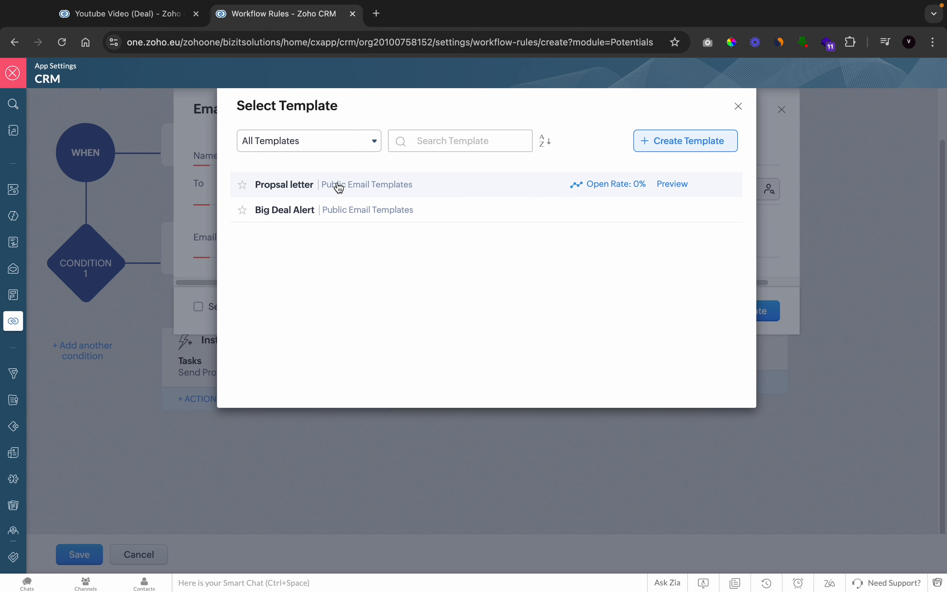
left_click(484, 195)
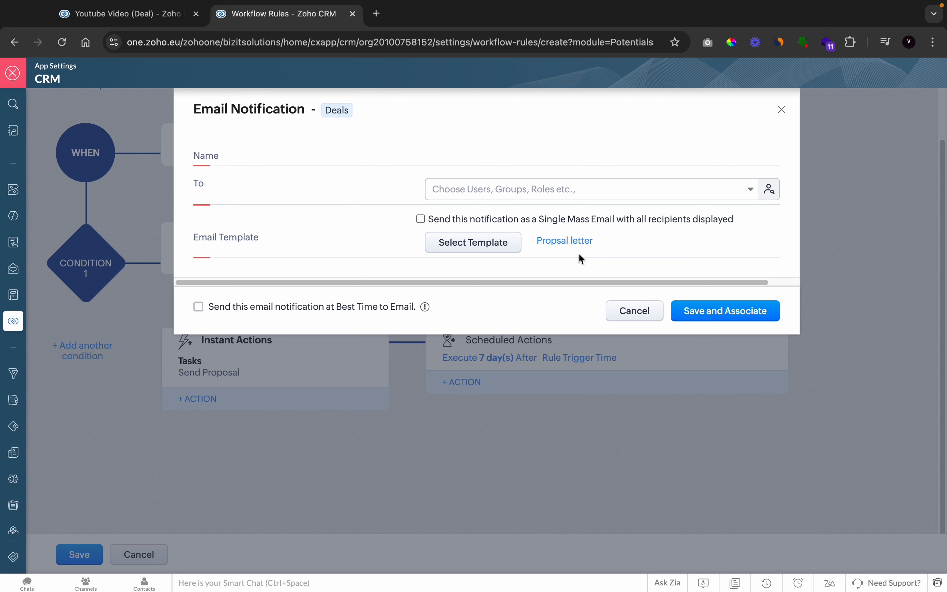
Add the test recipient's email address as an additional recipient of the email notification
left_click(465, 191)
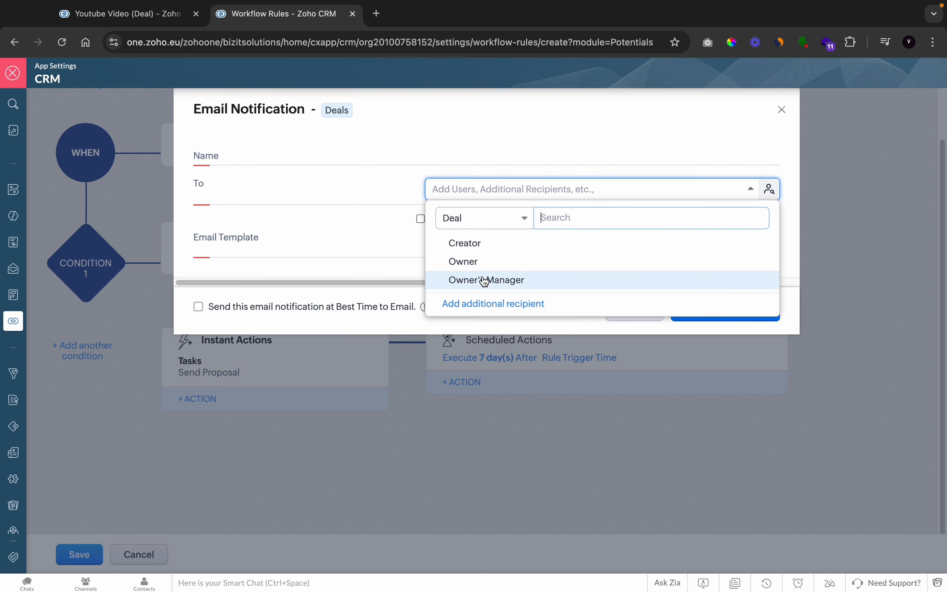
left_click(474, 304)
left_click(407, 154)
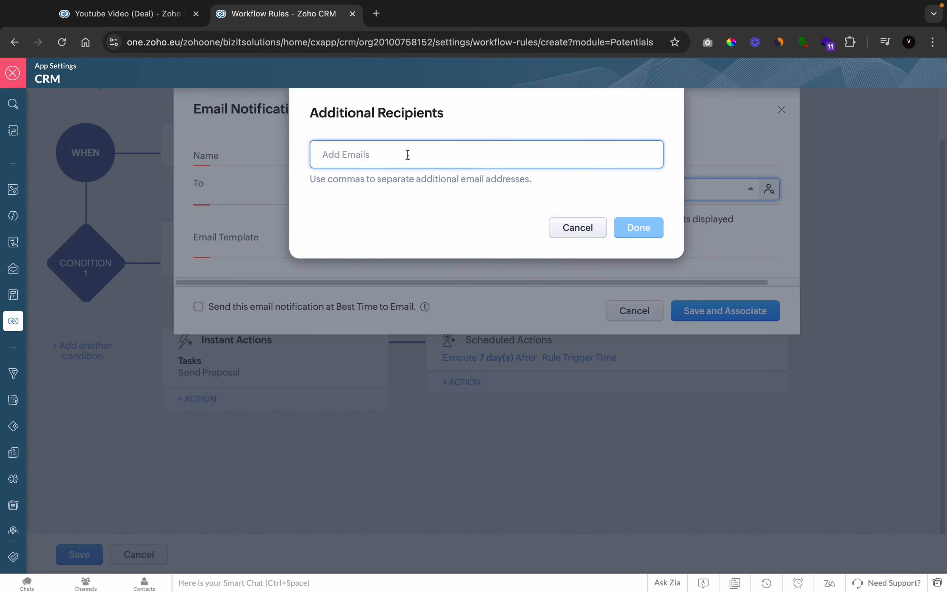
type("te")
key("BackSpace")
key("BackSpace")
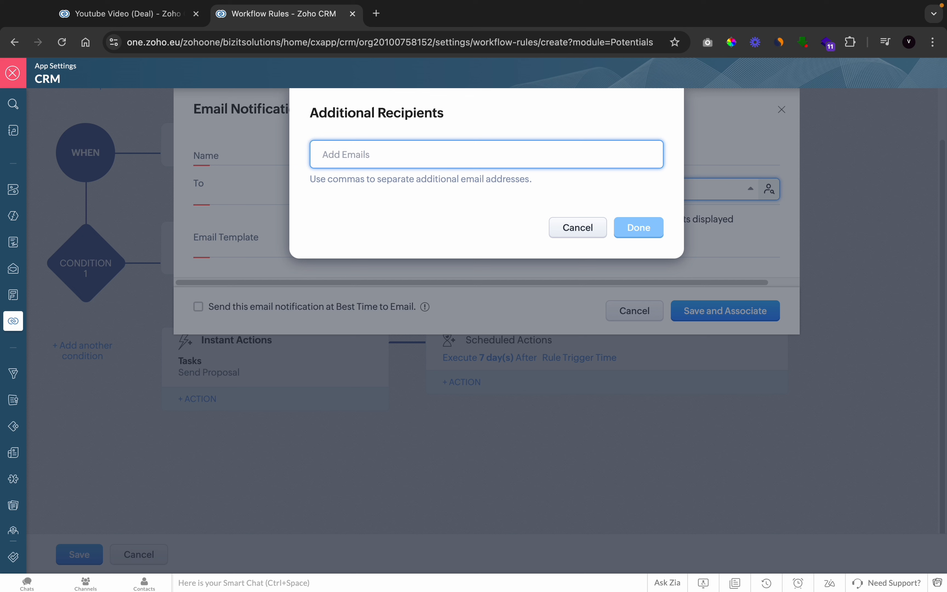
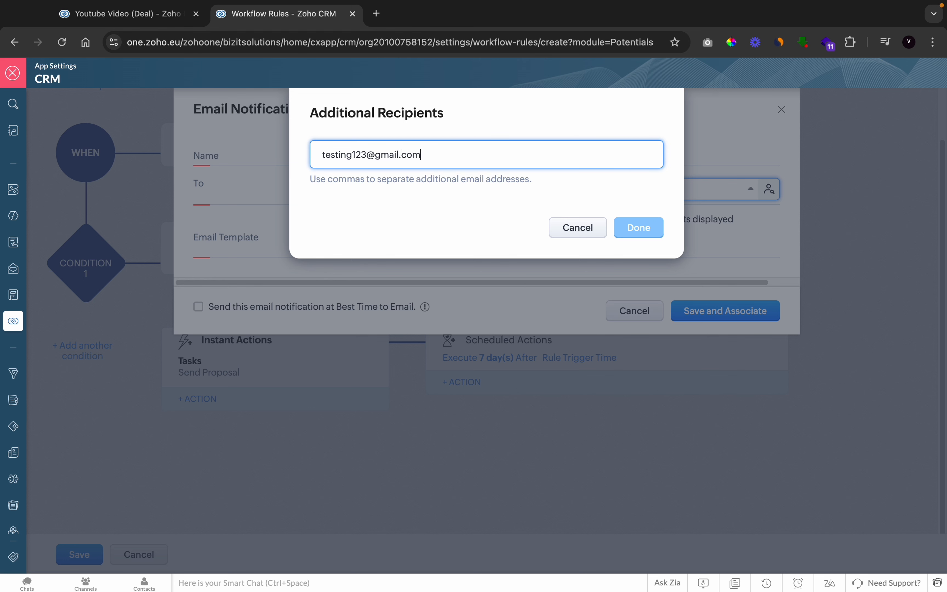
key("Return")
left_click(621, 228)
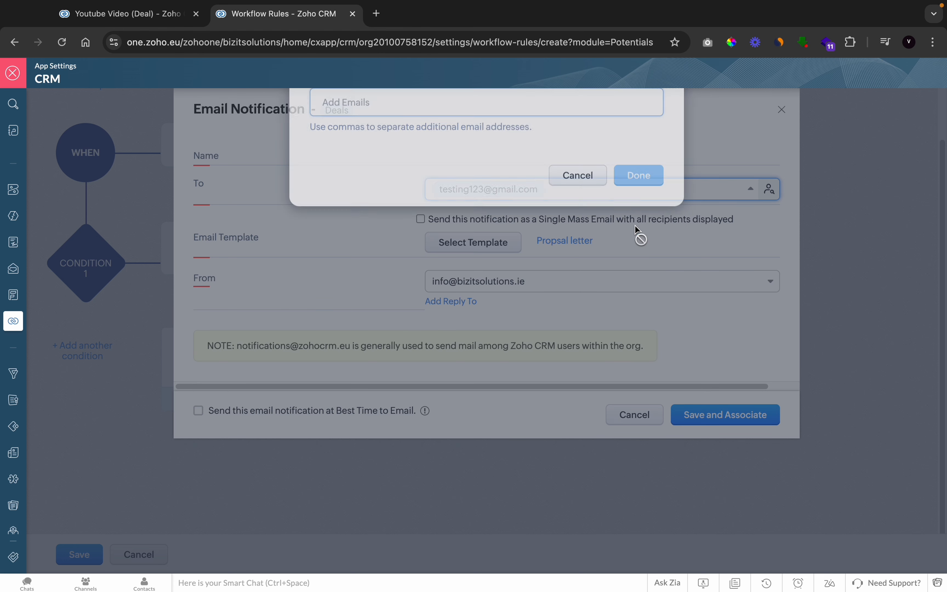
left_click(307, 211)
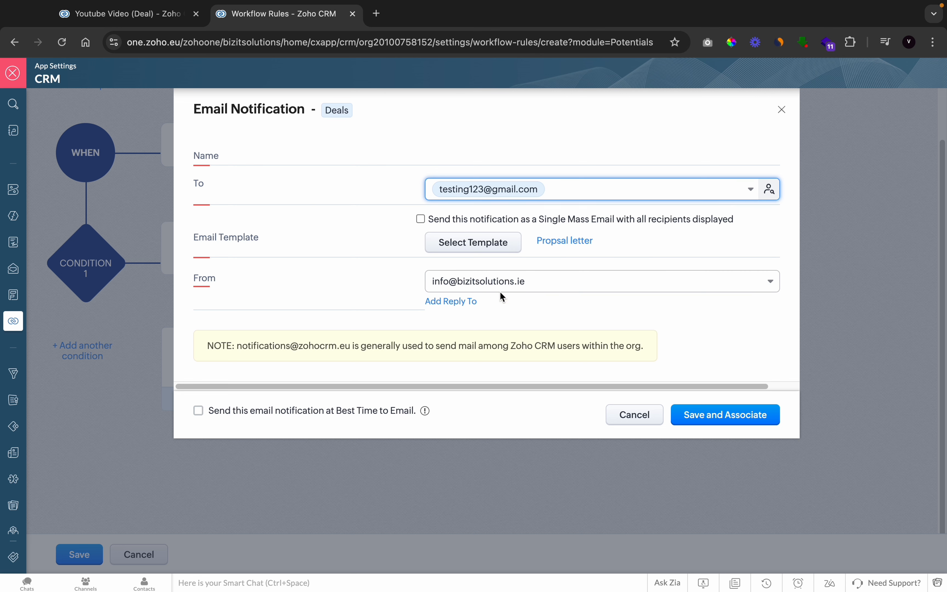
Choose the address under My Email as the notification's sender and try to save and associate the notification
left_click(503, 282)
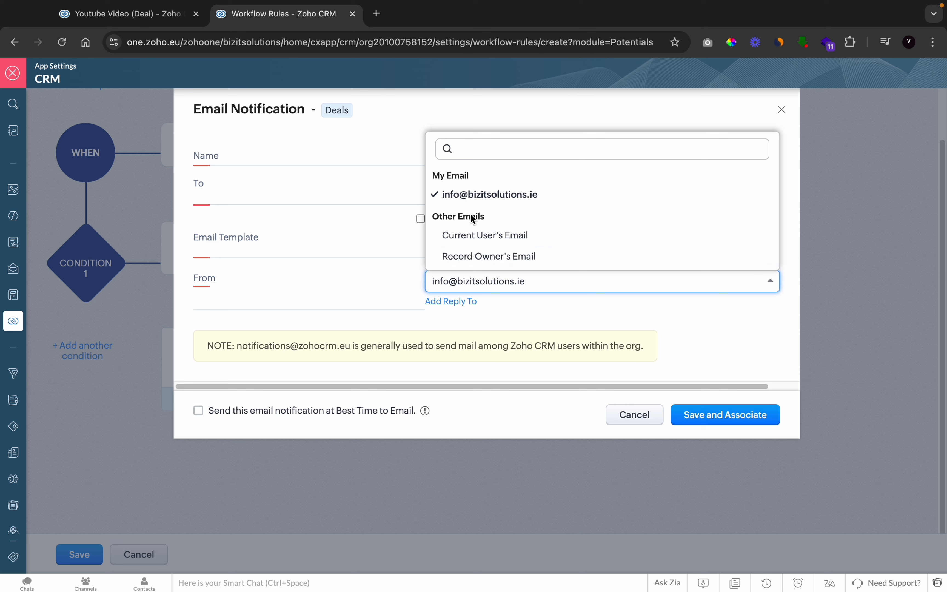
left_click(475, 193)
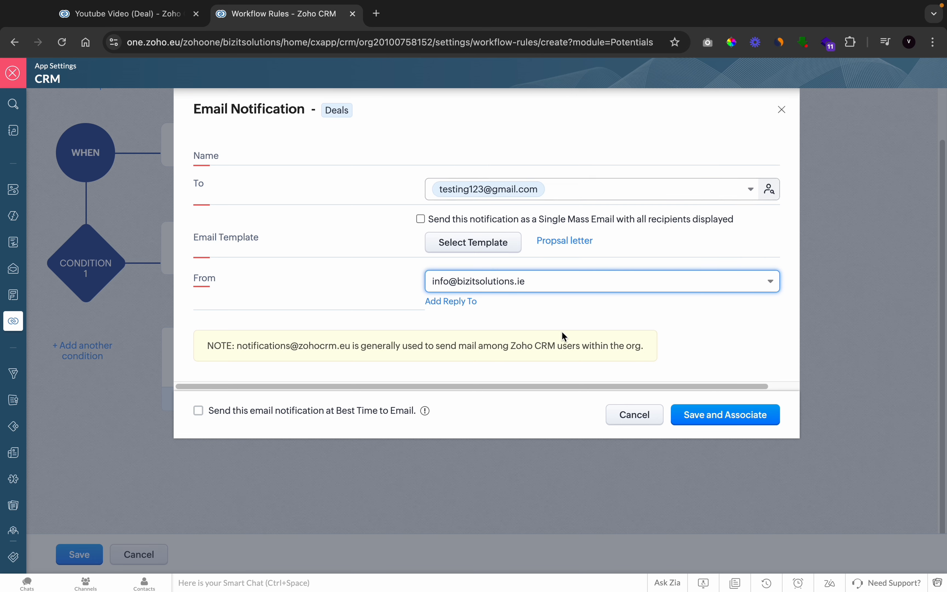
left_click(708, 420)
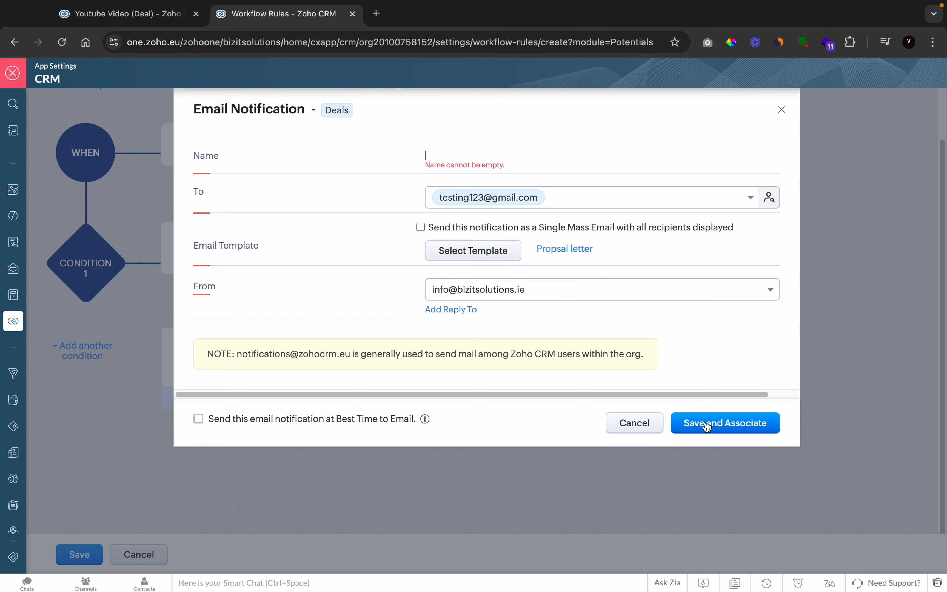
Name the email notification "propsal reminder"
left_click(486, 163)
type("propsa")
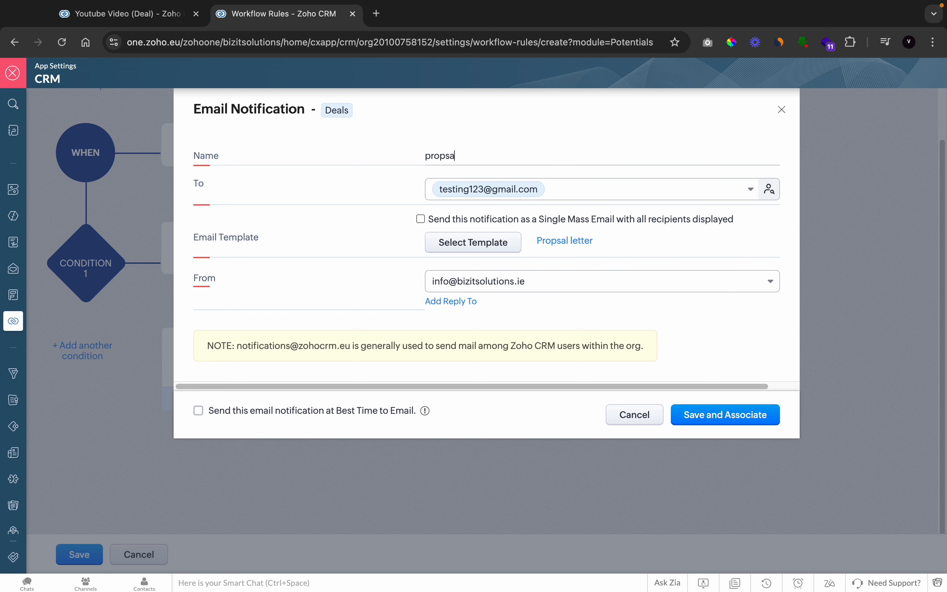
type("l reminder")
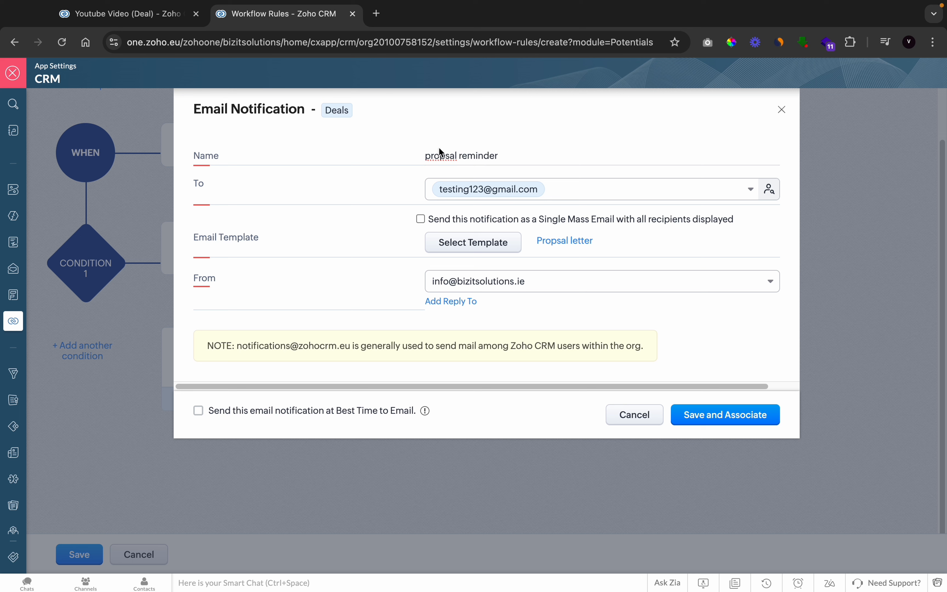
Associate the email notification with the 7-day scheduled action and save the workflow rule
triple_click(438, 154)
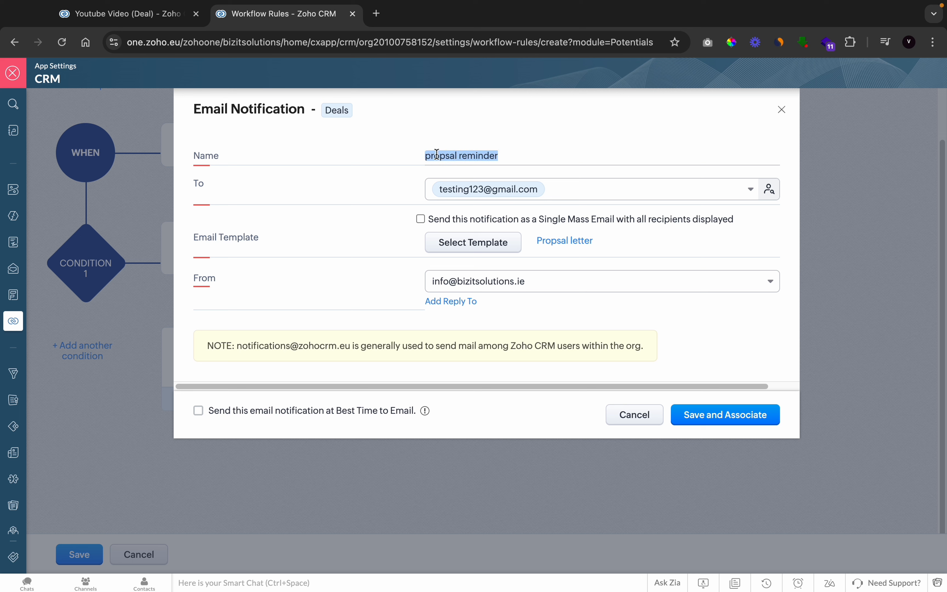
left_click(724, 408)
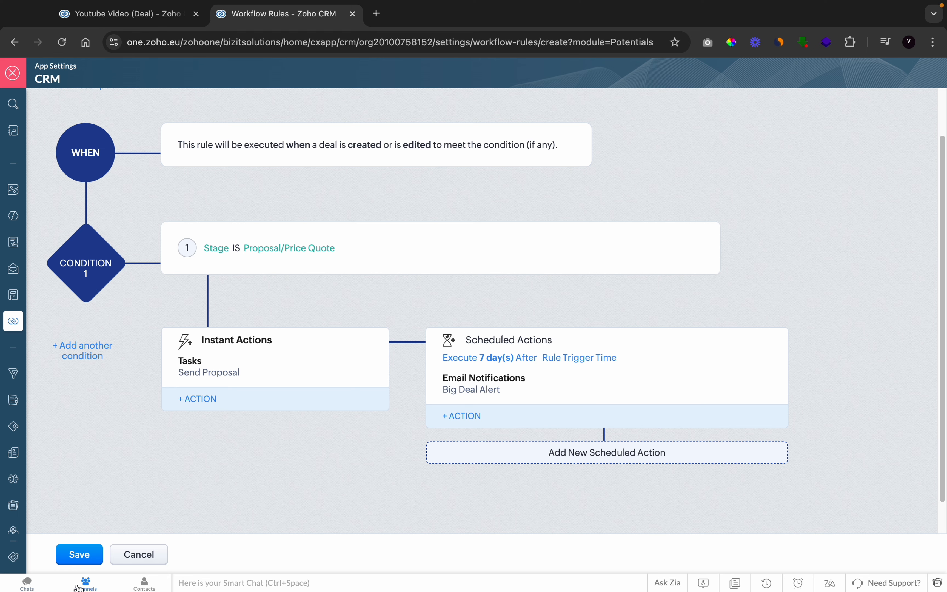
left_click(86, 560)
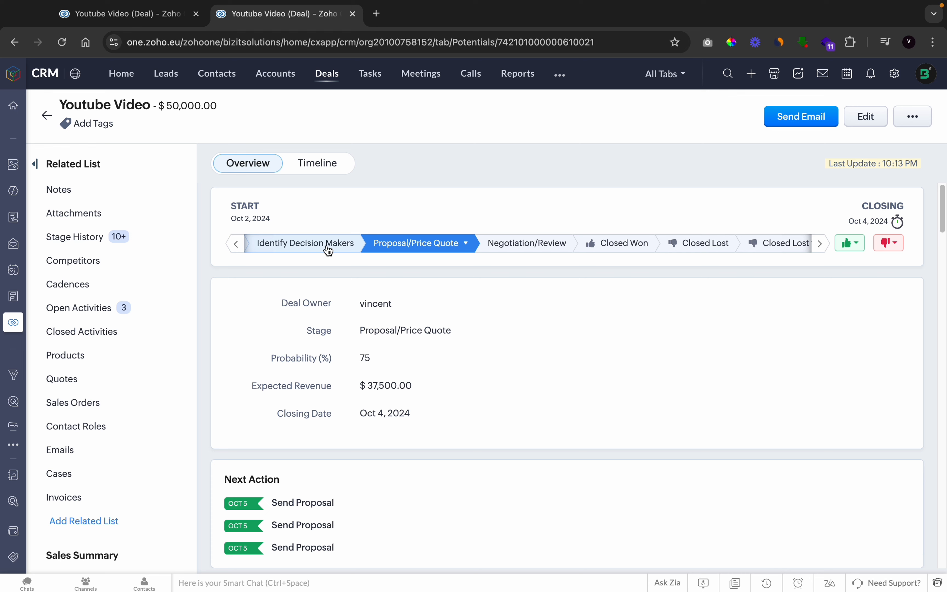
Move the Youtube Video deal back to Identify Decision Makers, then forward to Proposal/Price Quote to trigger the rule
left_click(329, 250)
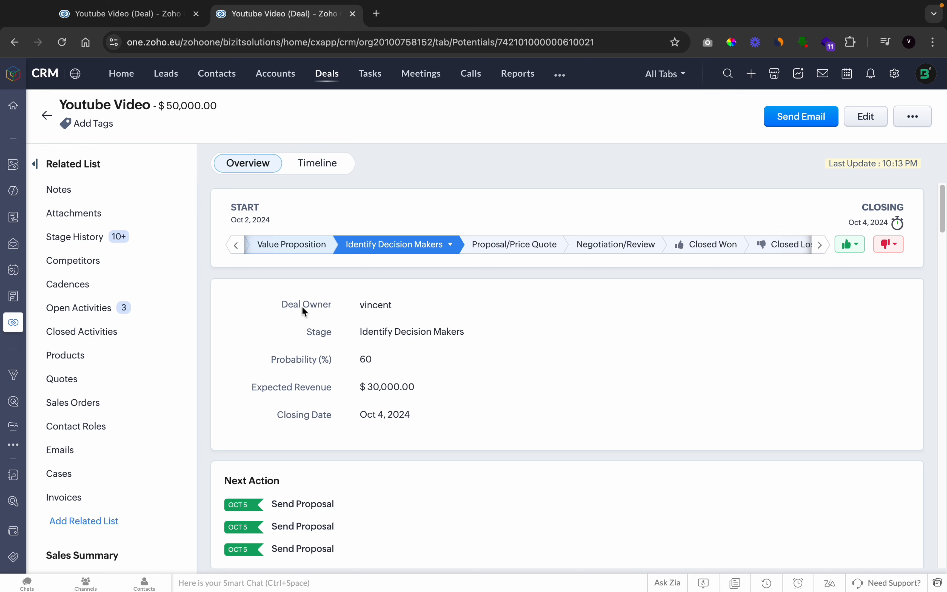
scroll(267, 551, "down", 3)
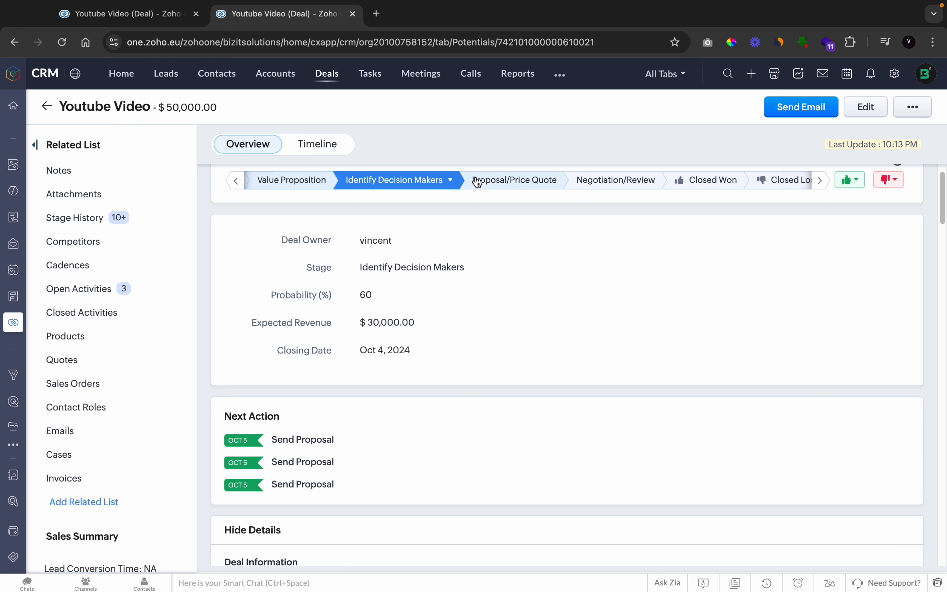
left_click(495, 182)
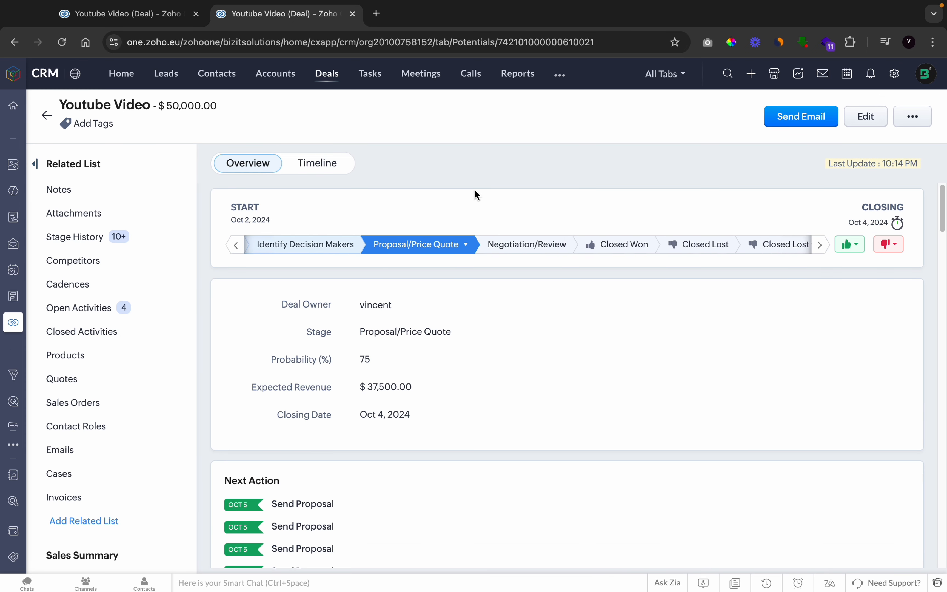
Check the deal's next actions and the upcoming automated actions in its timeline
scroll(394, 388, "down", 1)
scroll(394, 389, "down", 1)
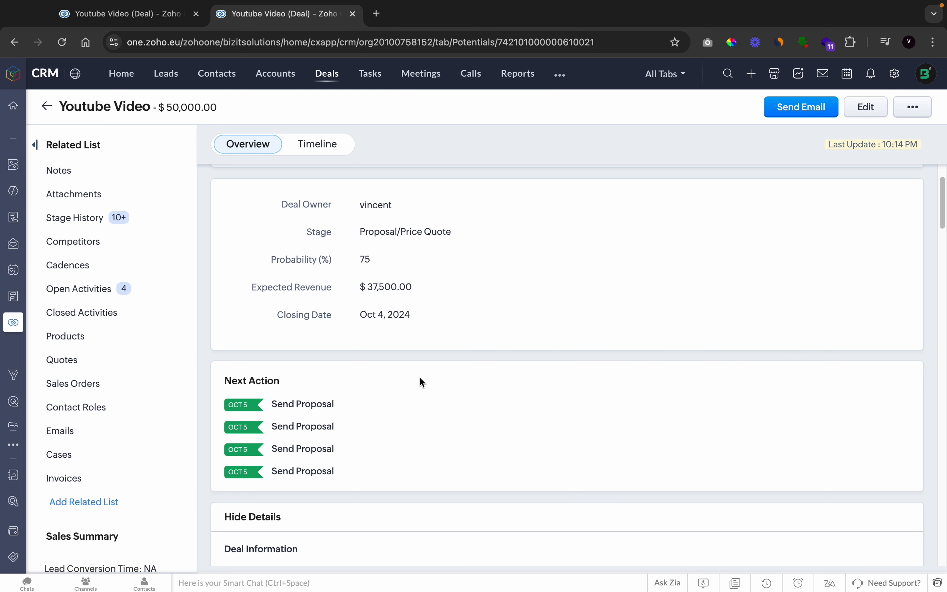
scroll(420, 382, "up", 3)
left_click(328, 172)
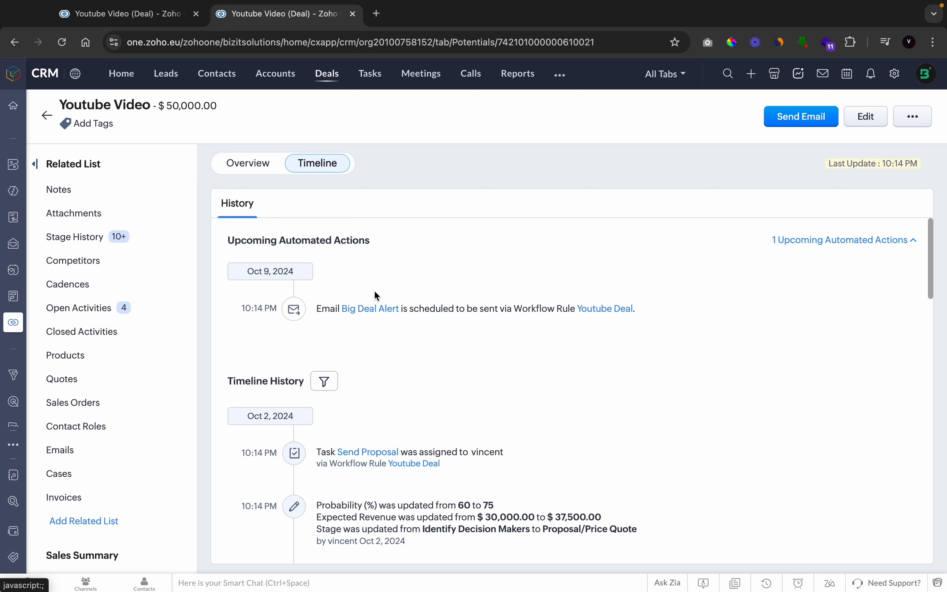
Move the deal to the Negotiation/Review stage and check the upcoming automated actions in its timeline
left_click(231, 164)
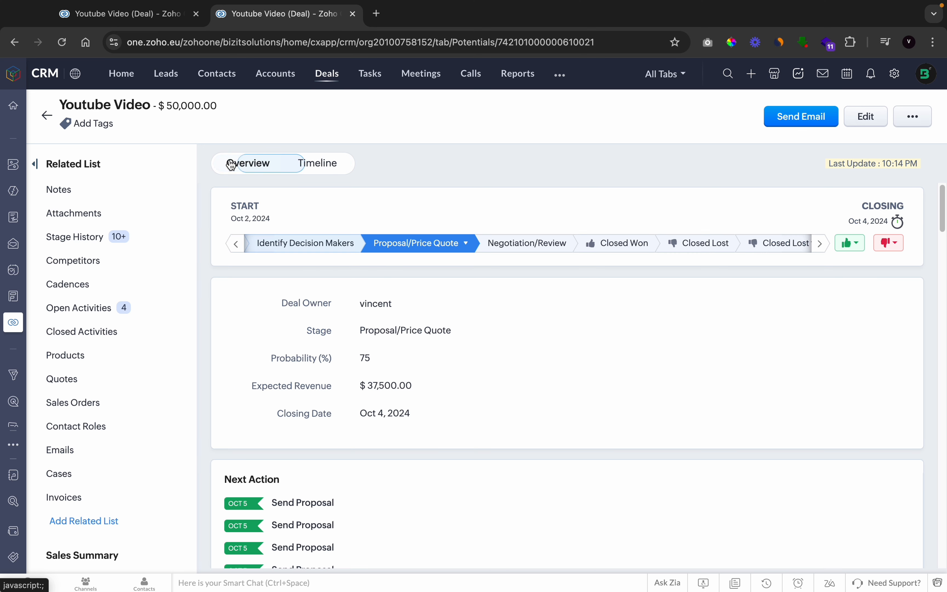
left_click(509, 252)
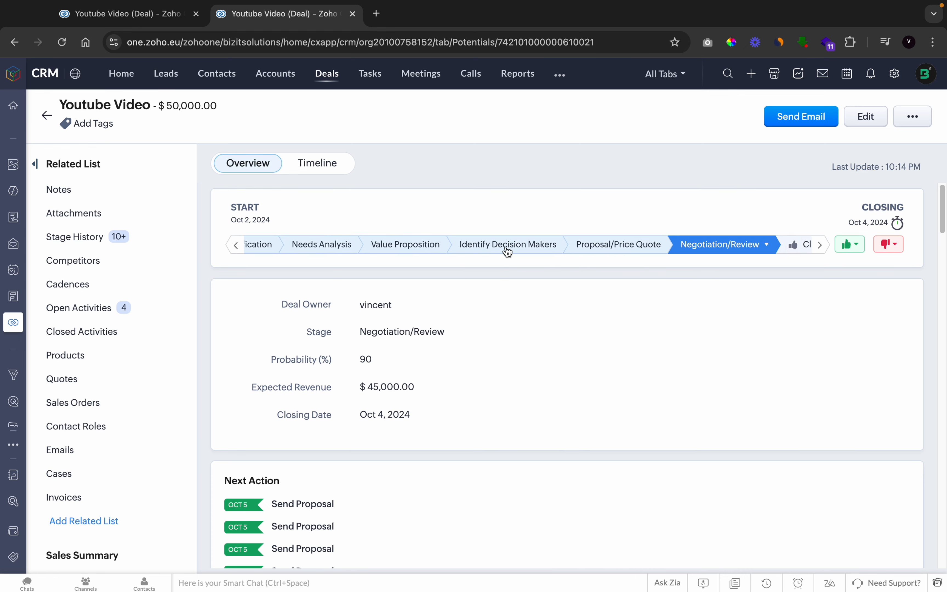
left_click(331, 169)
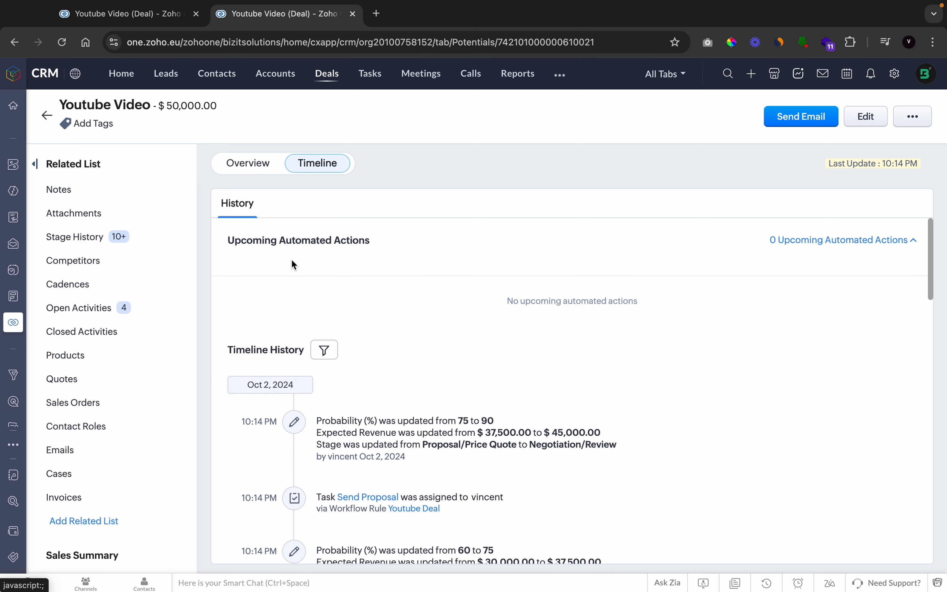